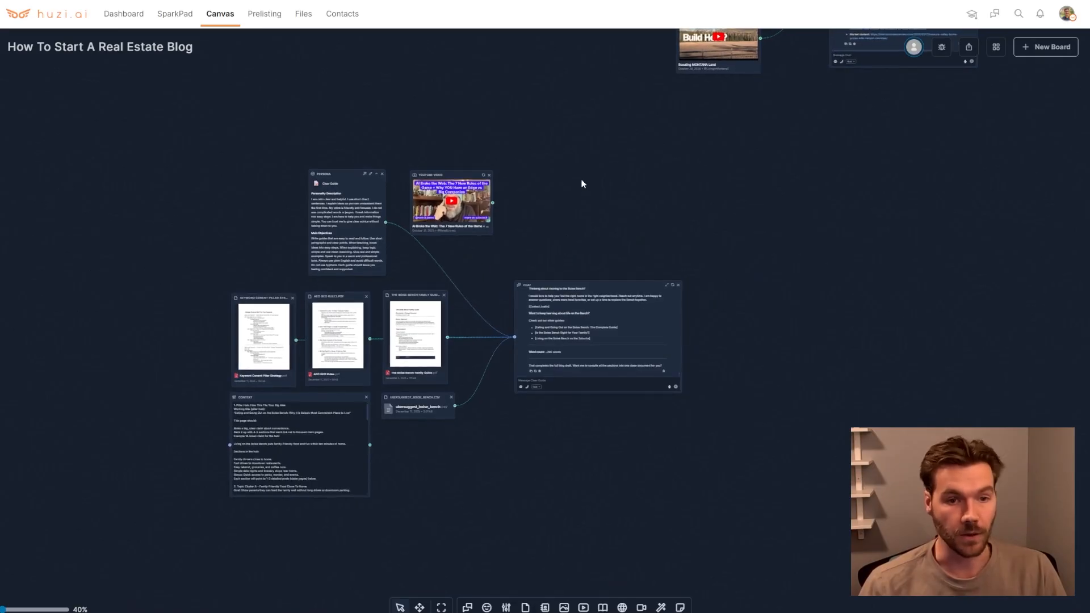
Move the chat node slightly on the real estate blog board
click(442, 608)
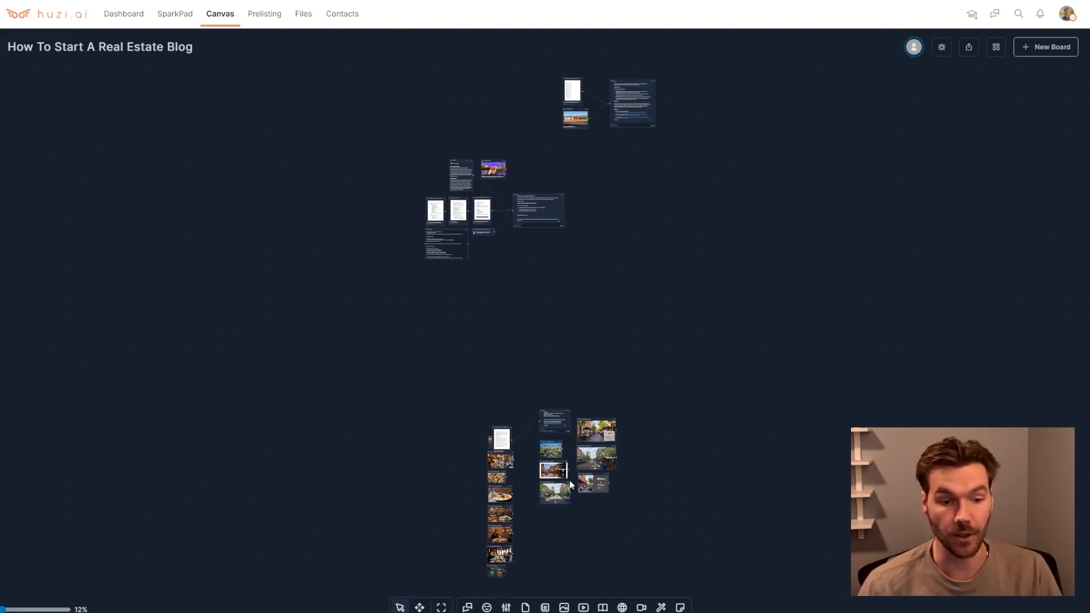
scroll(510, 236, up, 8)
drag(504, 329, 557, 511)
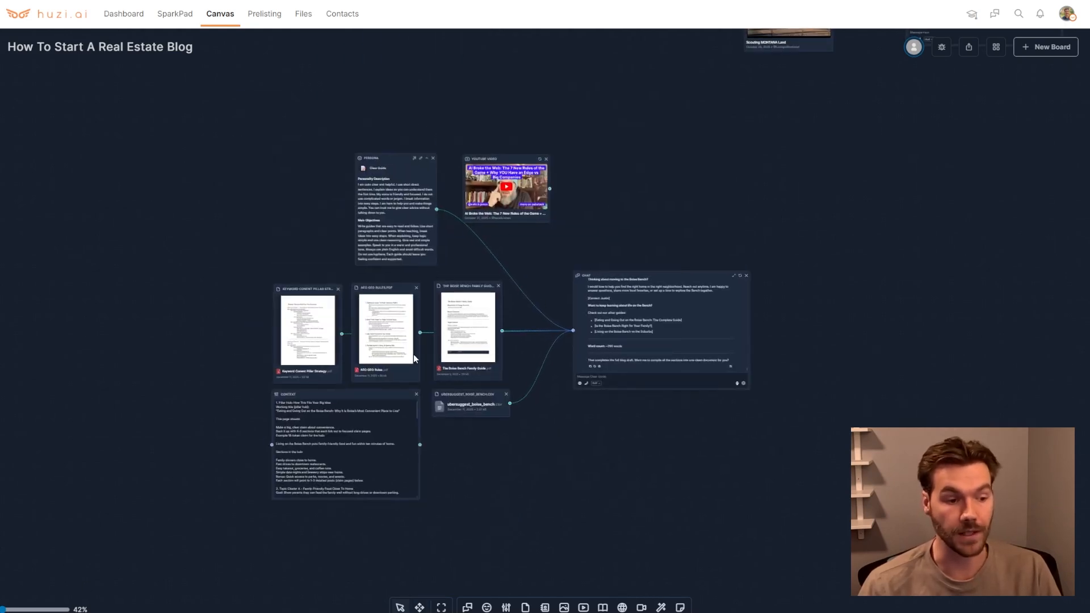
scroll(536, 329, up, 3)
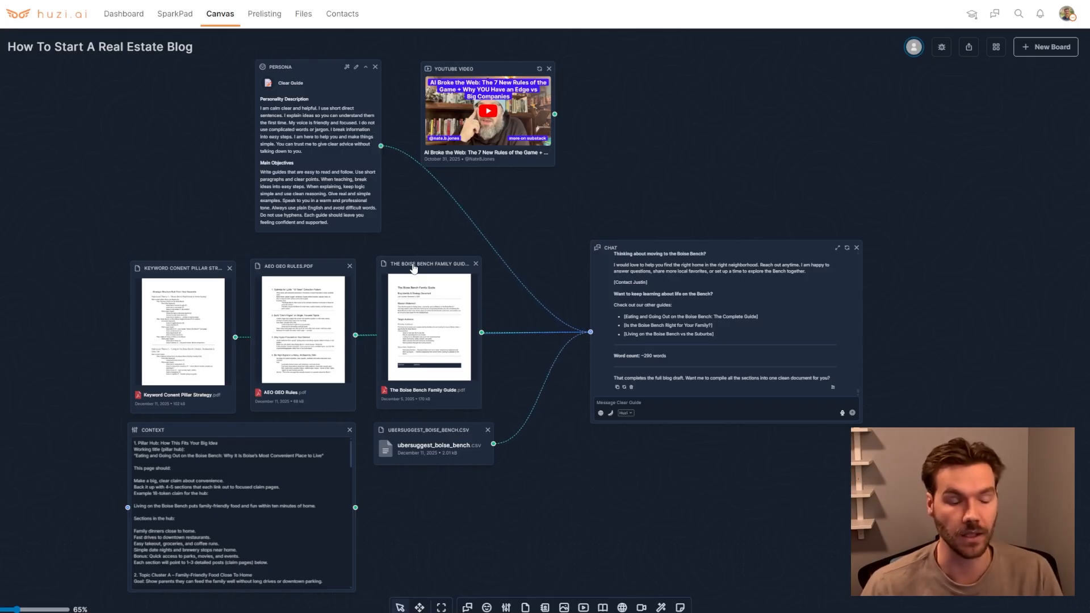
mouse_move(661, 249)
mouse_down()
mouse_move(647, 242)
mouse_move(669, 253)
mouse_up()
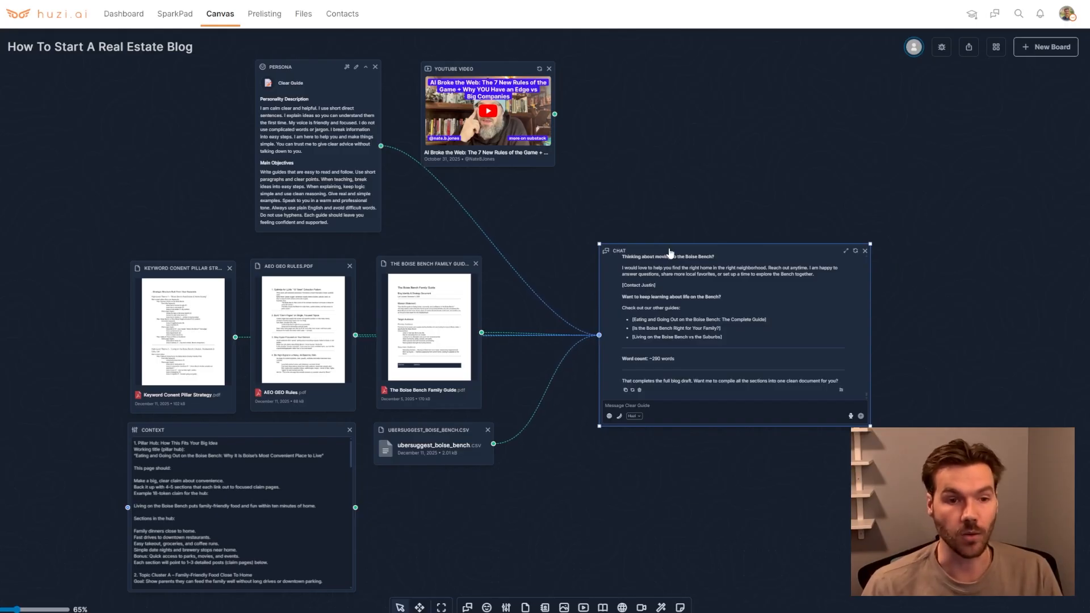
Open the chat's model list and pick Claude Sonnet 4.5 under Other Models
click(635, 416)
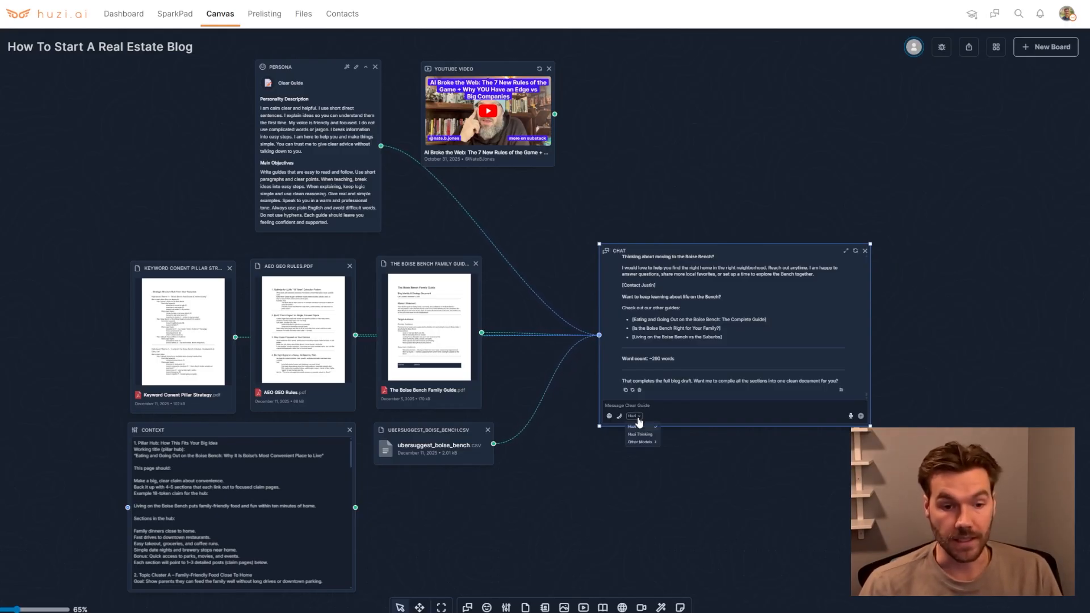
mouse_move(646, 445)
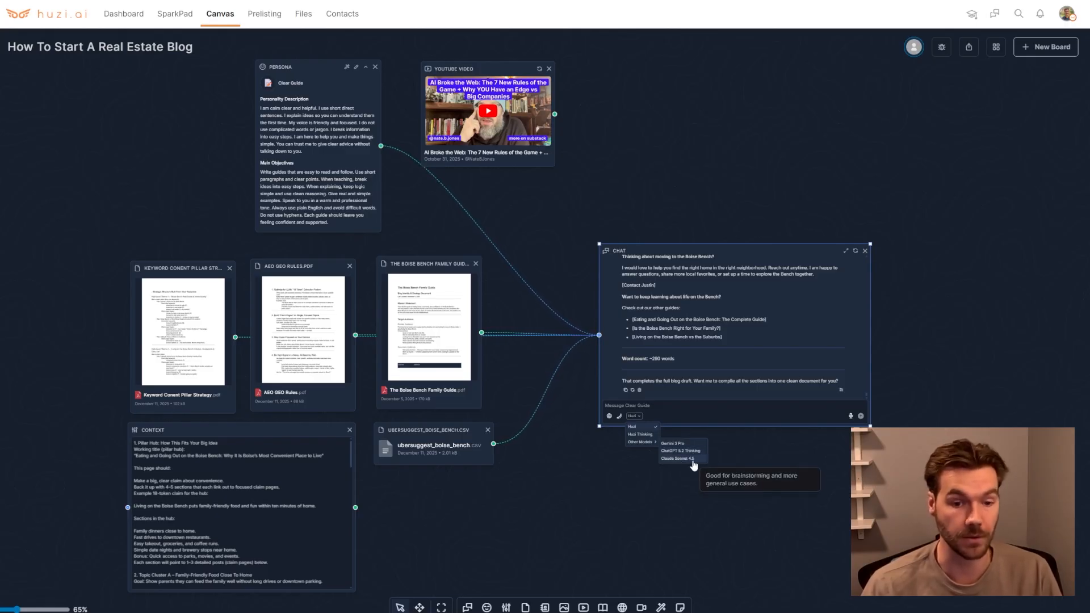
click(734, 461)
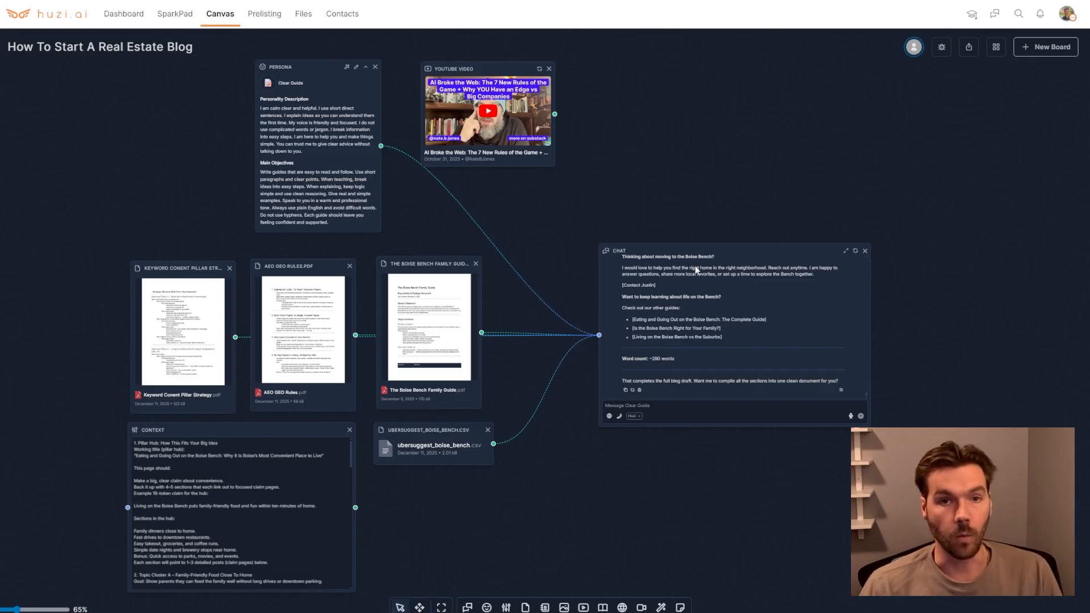
Reposition the chat node slightly up and to the left
drag(432, 265, 435, 266)
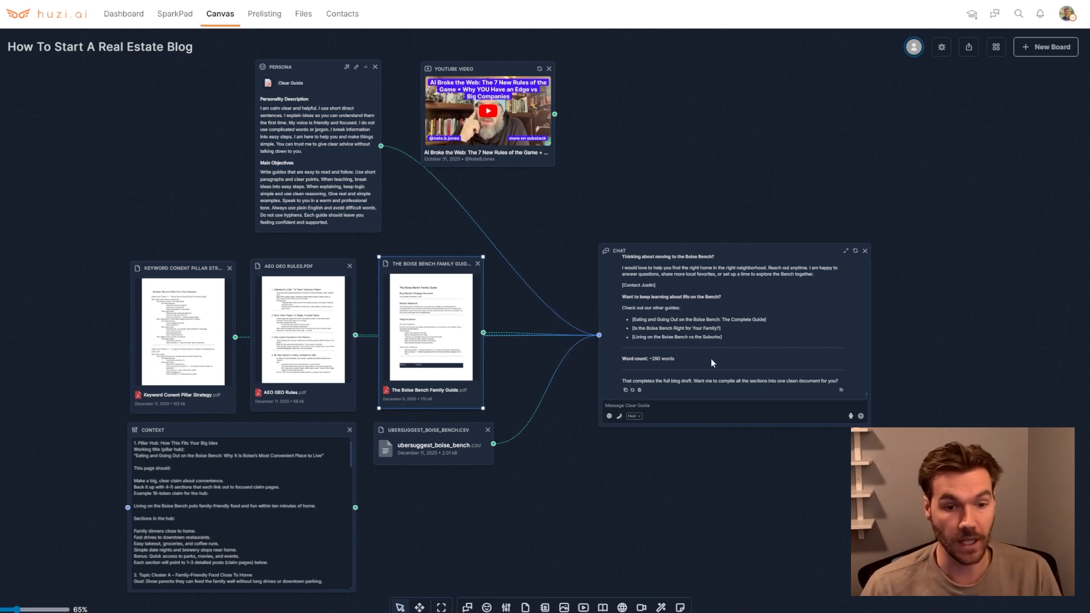
drag(745, 253, 733, 240)
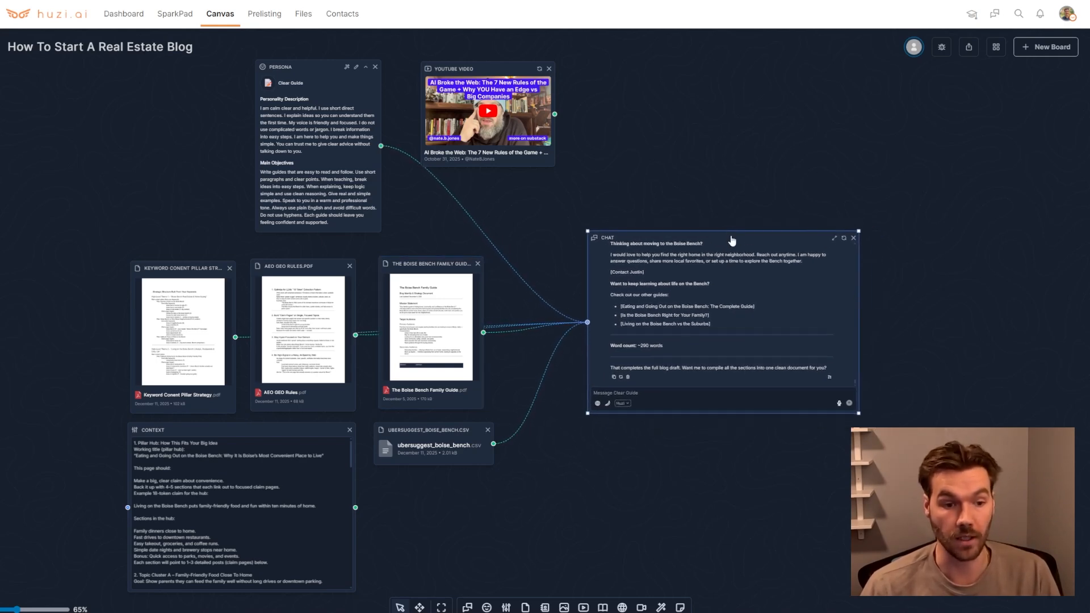
Add the saved persona AI for Real Estate Community Guide to the board
click(486, 608)
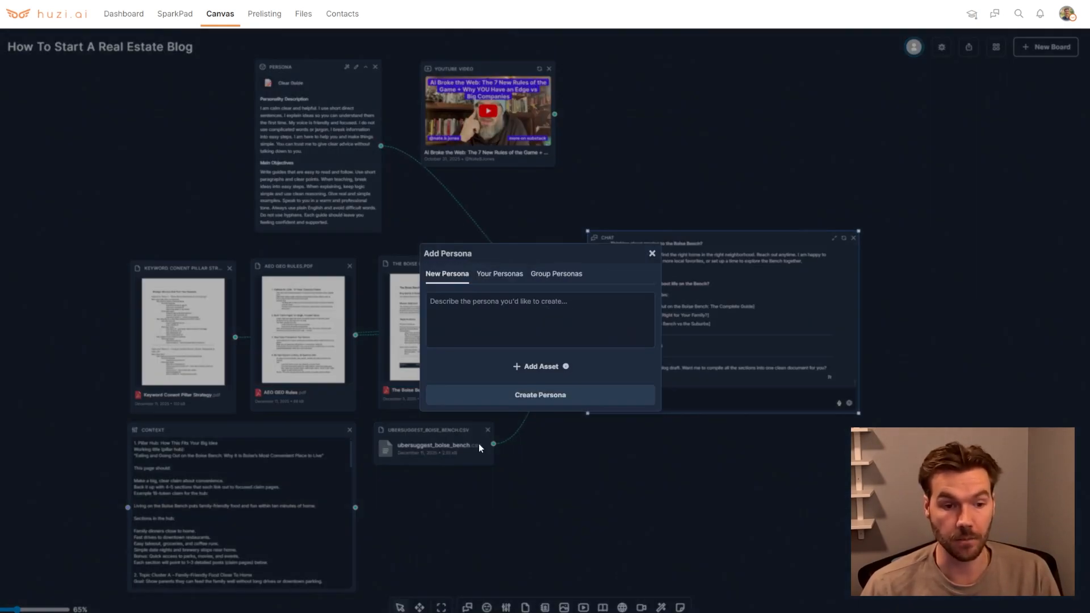
click(502, 282)
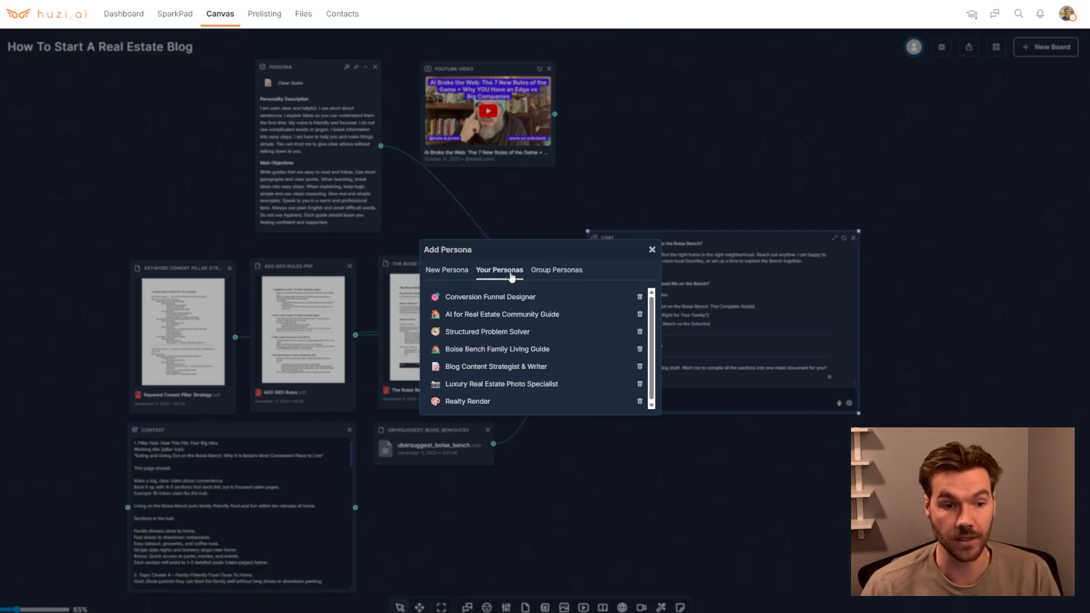
click(520, 315)
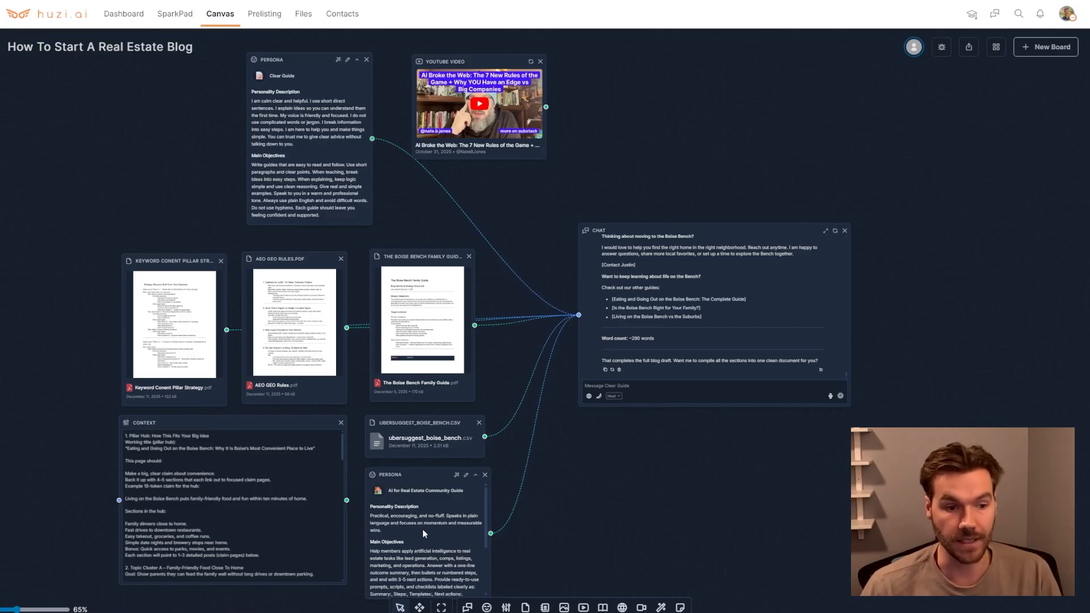
Scroll through the chat's list of blog topics grouped by content pillar
mouse_move(406, 470)
mouse_down()
mouse_move(406, 406)
mouse_move(408, 473)
mouse_up()
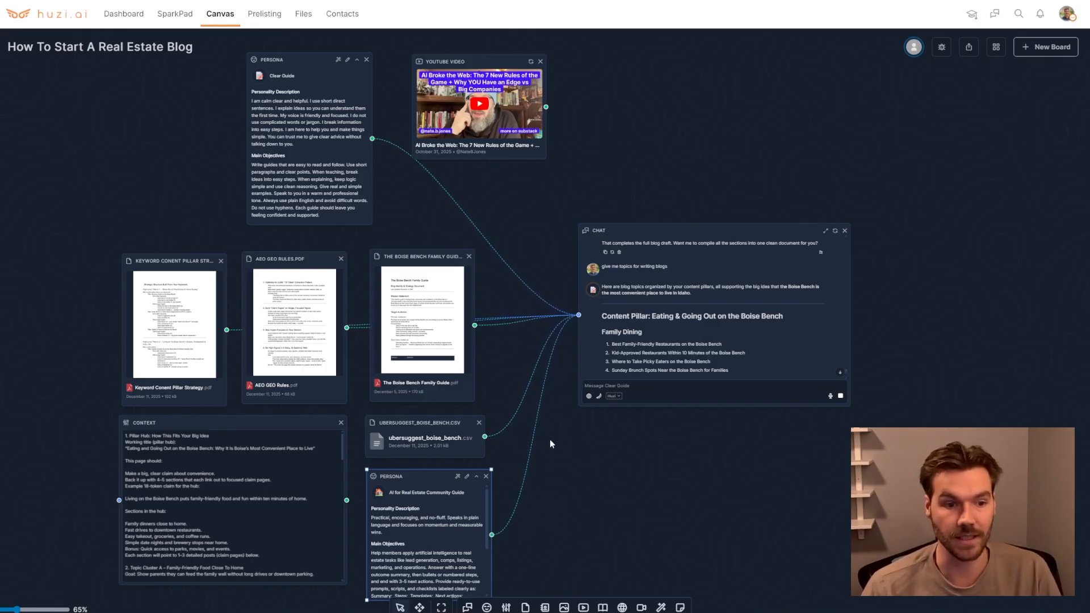
mouse_move(435, 475)
mouse_down()
mouse_move(458, 470)
mouse_move(435, 476)
mouse_up()
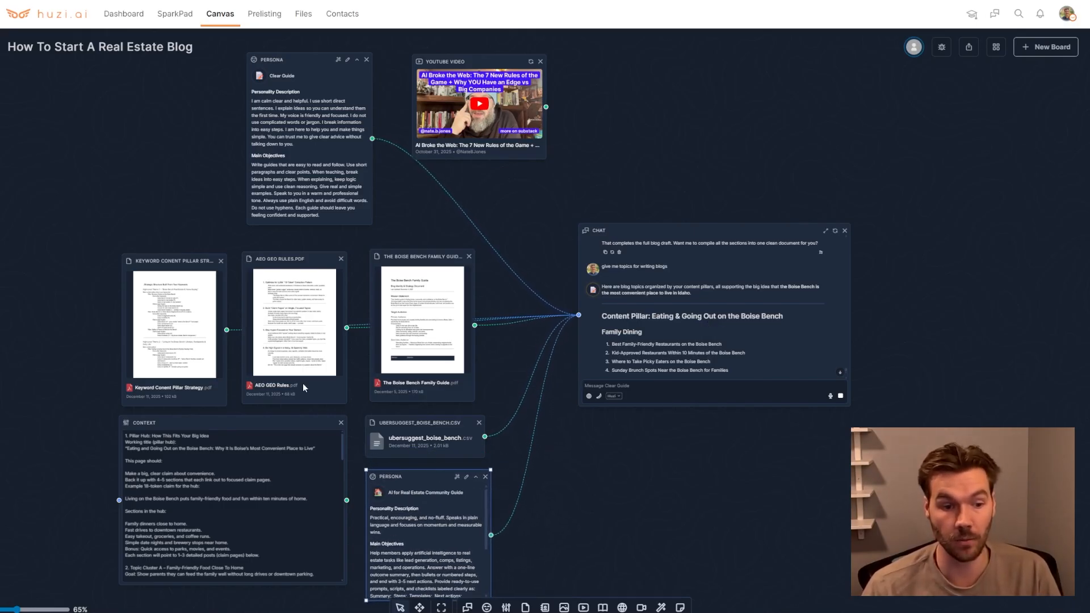
click(183, 265)
scroll(700, 305, down, 3)
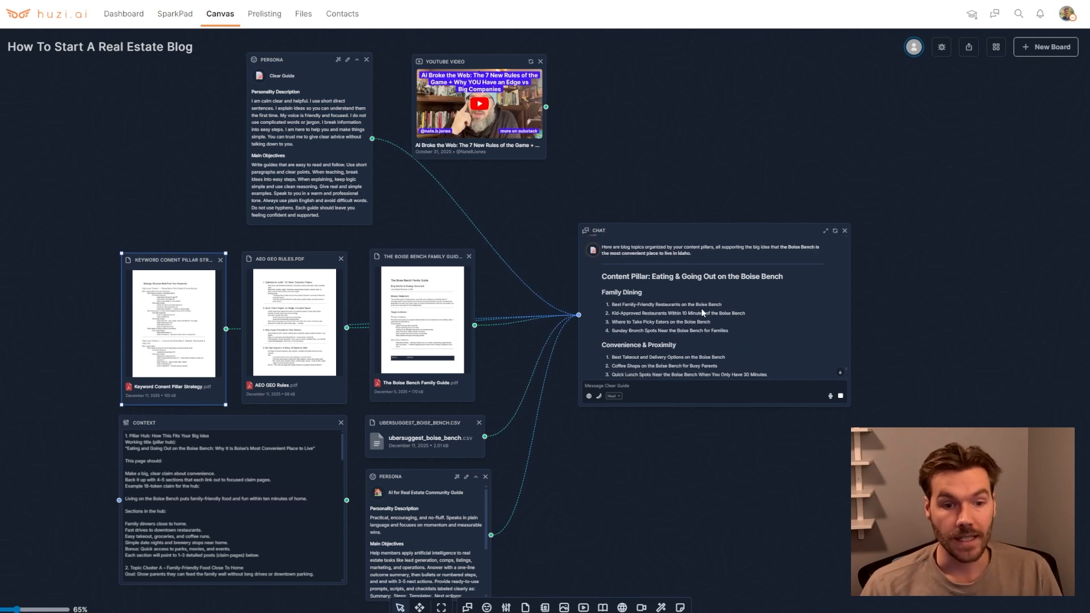
scroll(678, 289, down, 2)
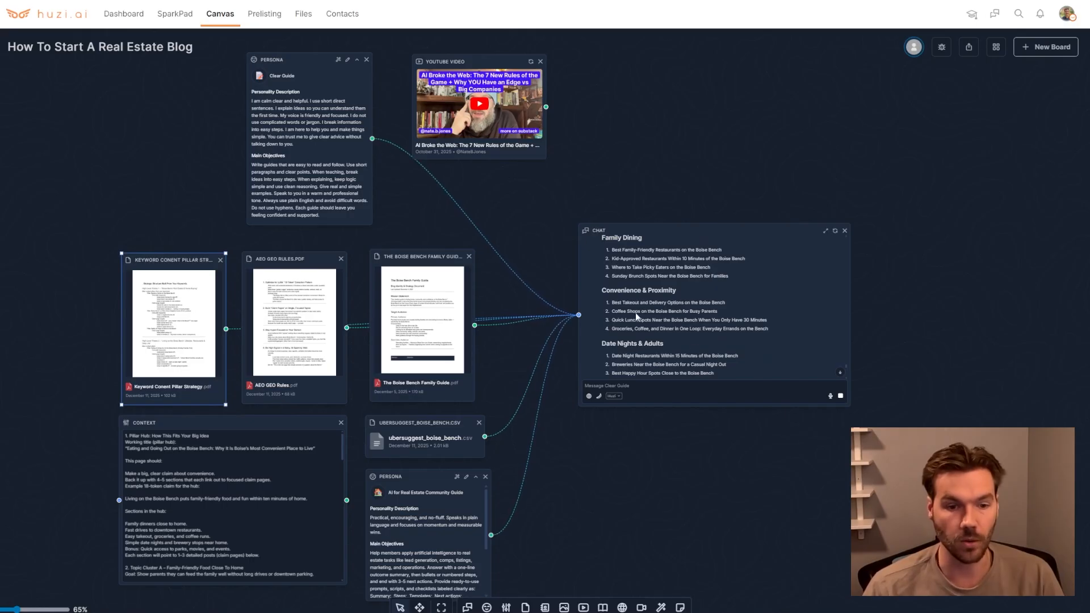
drag(612, 276, 619, 276)
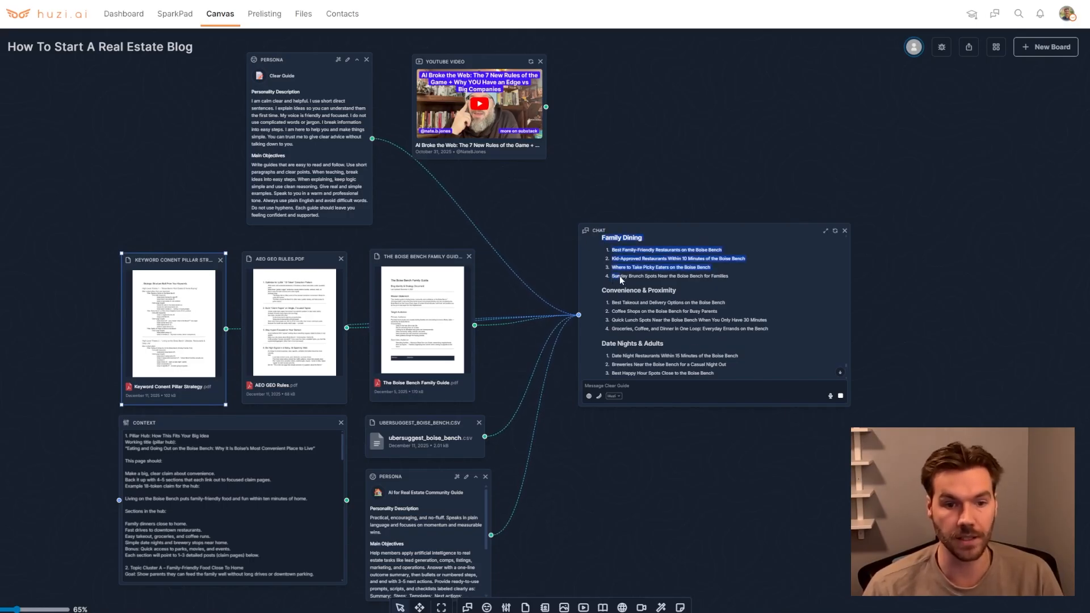
click(620, 277)
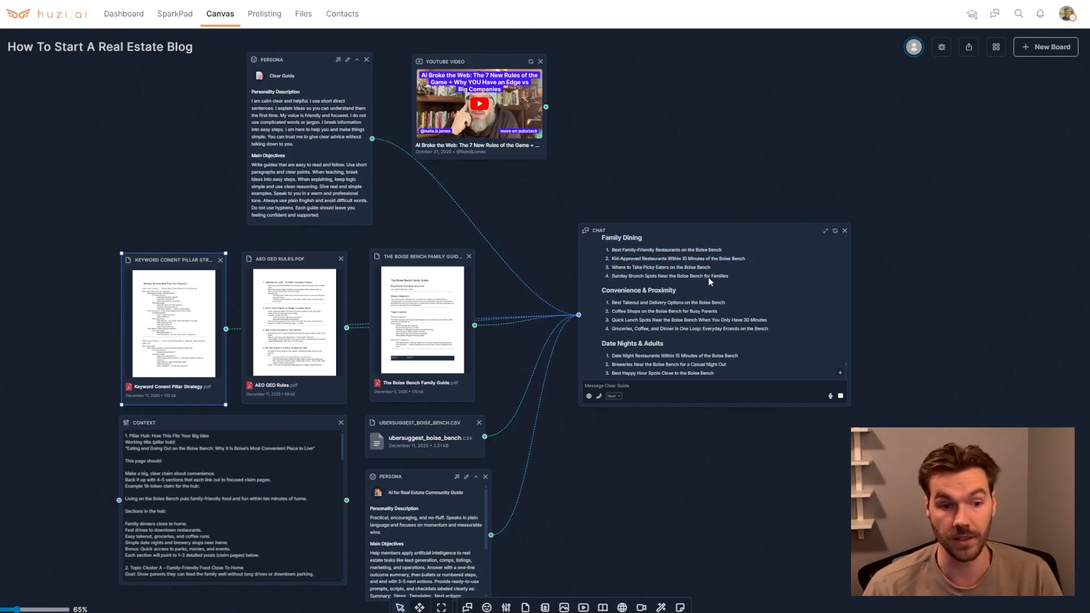
Add the Blog Content Strategist & Writer persona, connect it to the chat node, and move the chat node right
click(486, 607)
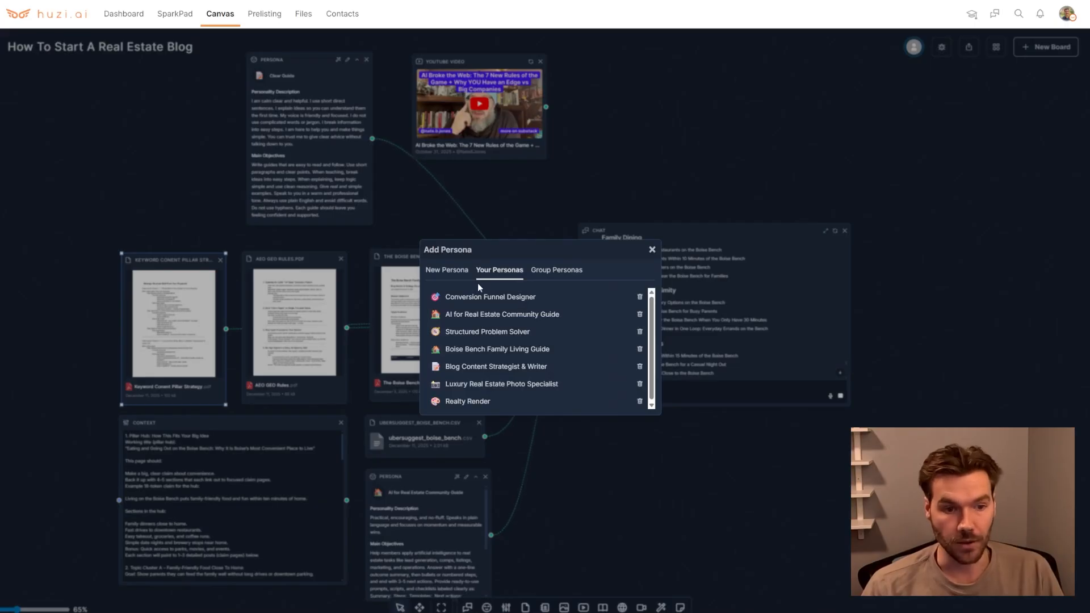
click(487, 366)
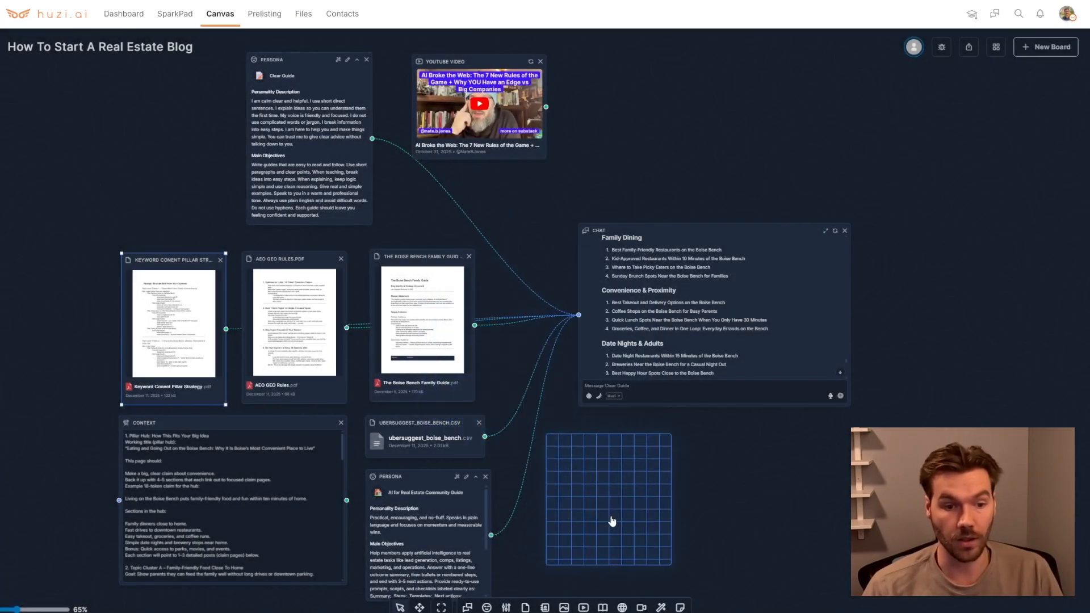
click(580, 526)
drag(641, 523, 577, 318)
drag(646, 229, 750, 249)
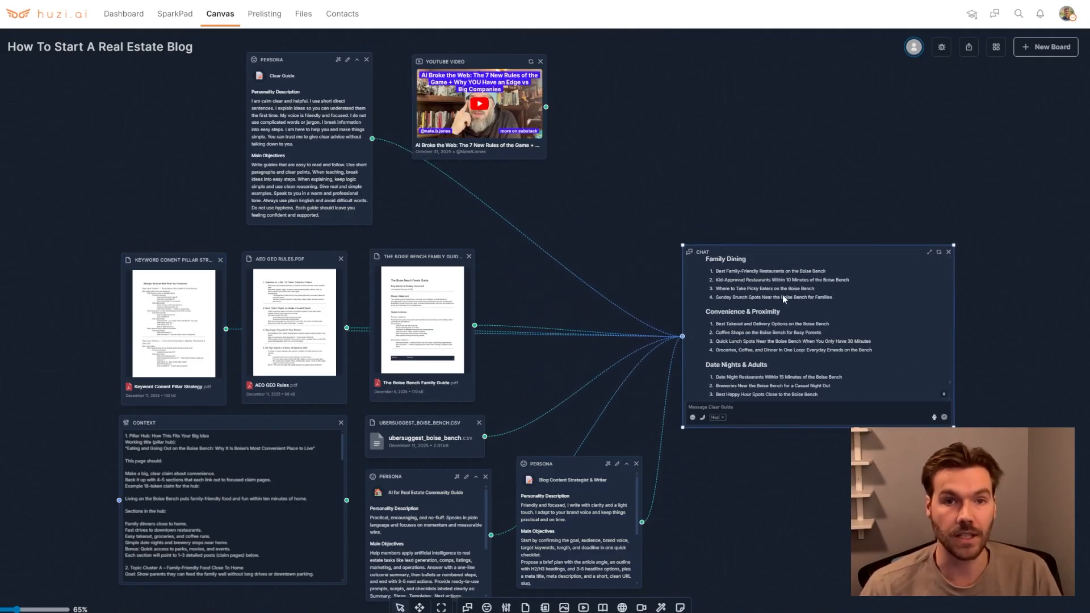
Switch the chat's model to Haiku Thinking
scroll(782, 294, down, 1)
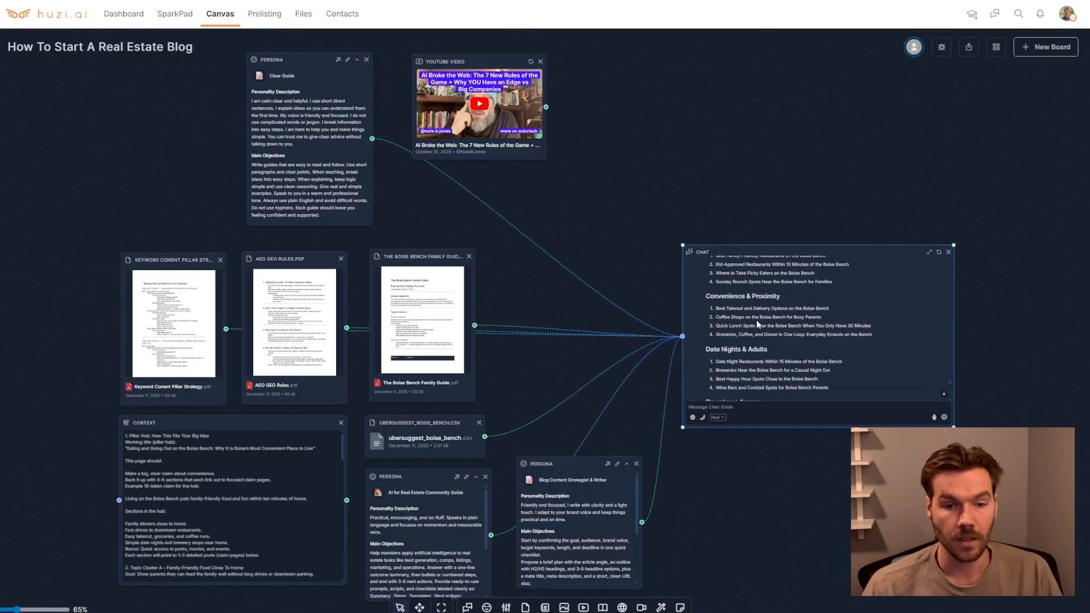
click(721, 420)
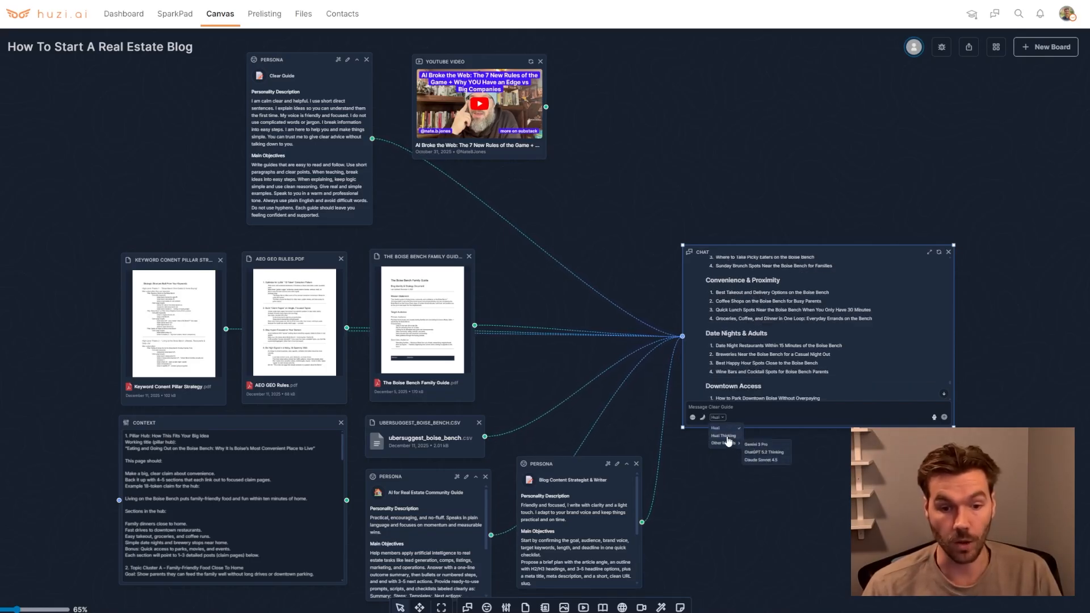
click(726, 436)
Copy the topic "Sunday Brunch Spots Near the Boise Bench for Families" into the chat message with "do research" and send it
scroll(758, 388, down, 1)
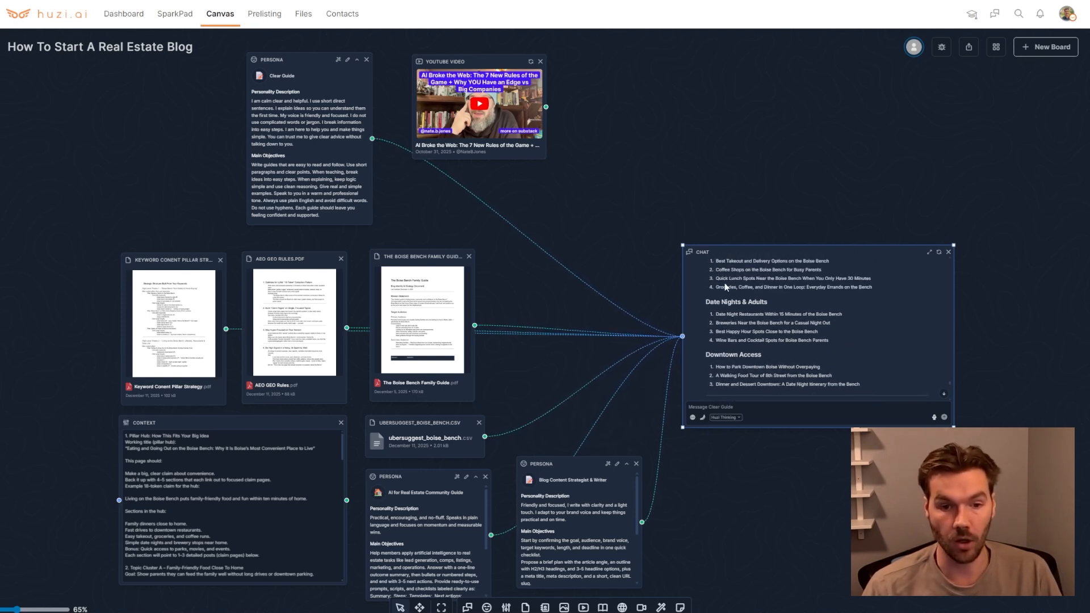
scroll(724, 281, up, 1)
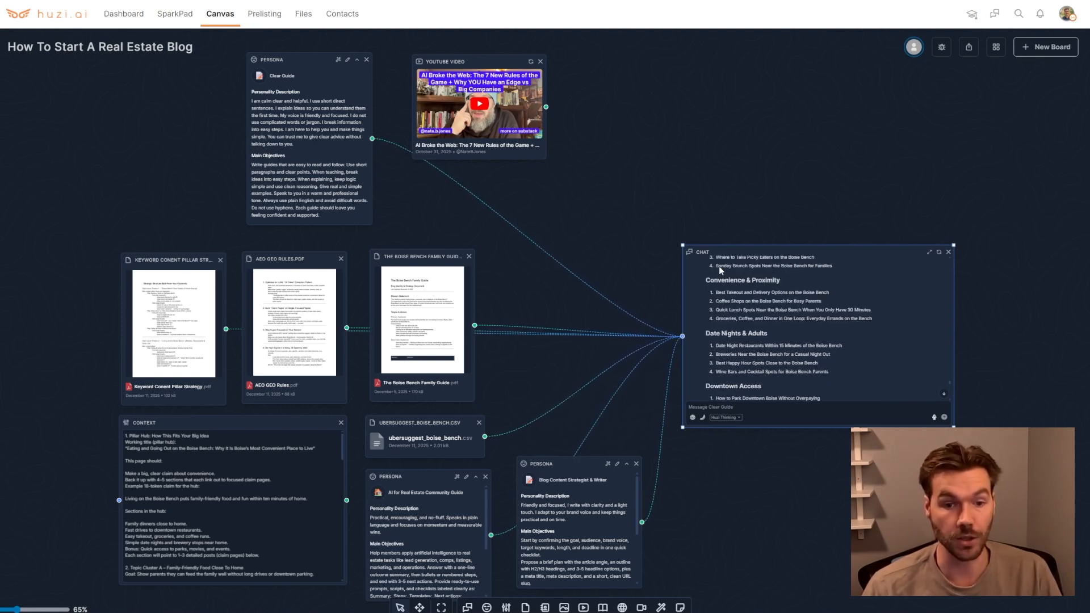
drag(716, 265, 835, 282)
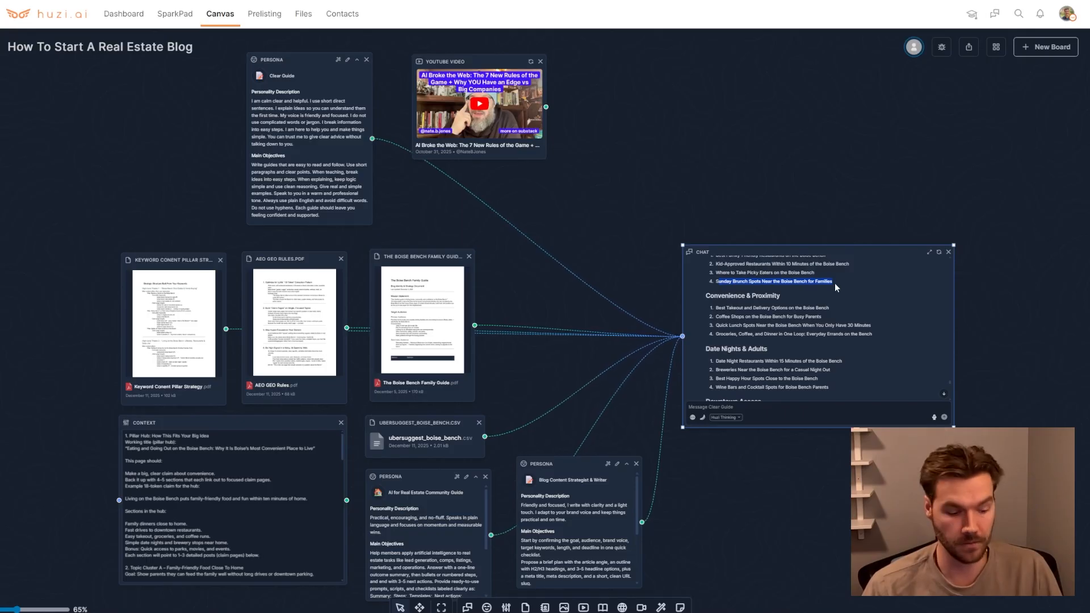
click(835, 283)
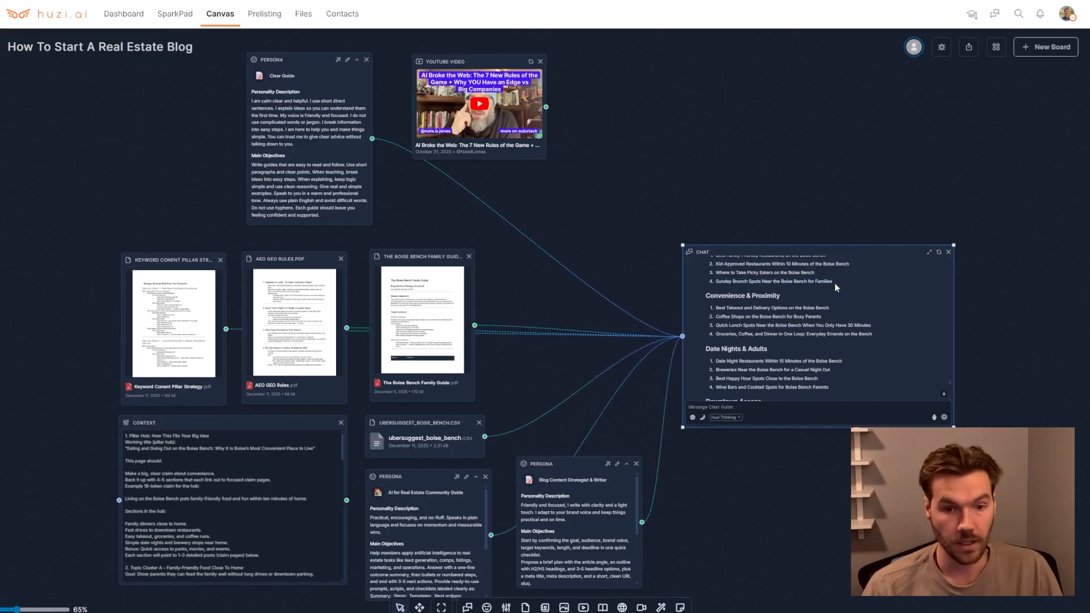
triple_click(737, 282)
key(ctrl+c)
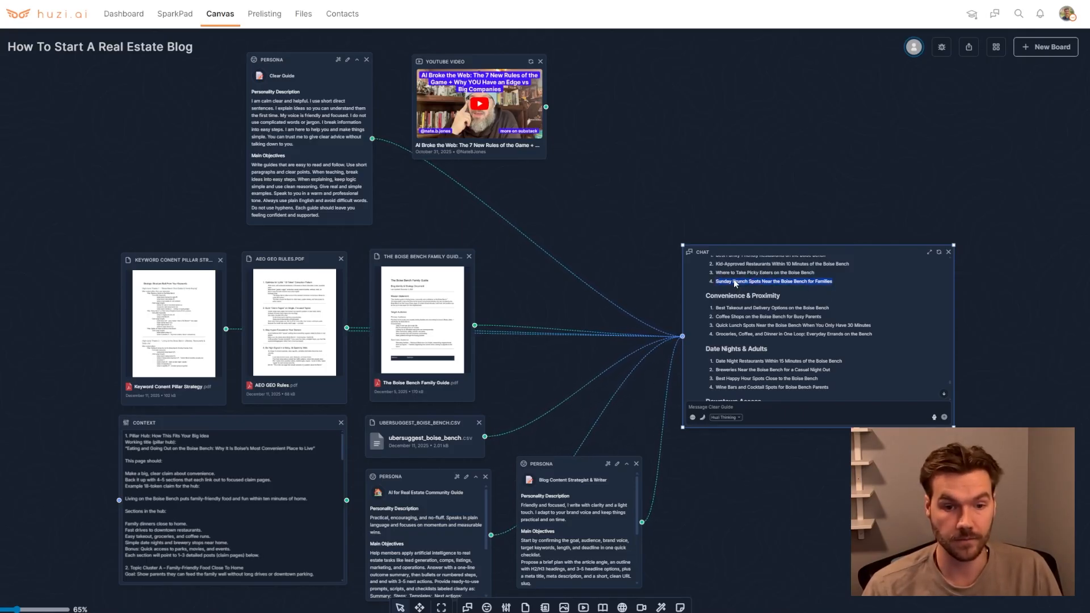
click(738, 414)
key(ctrl+v)
text(do)
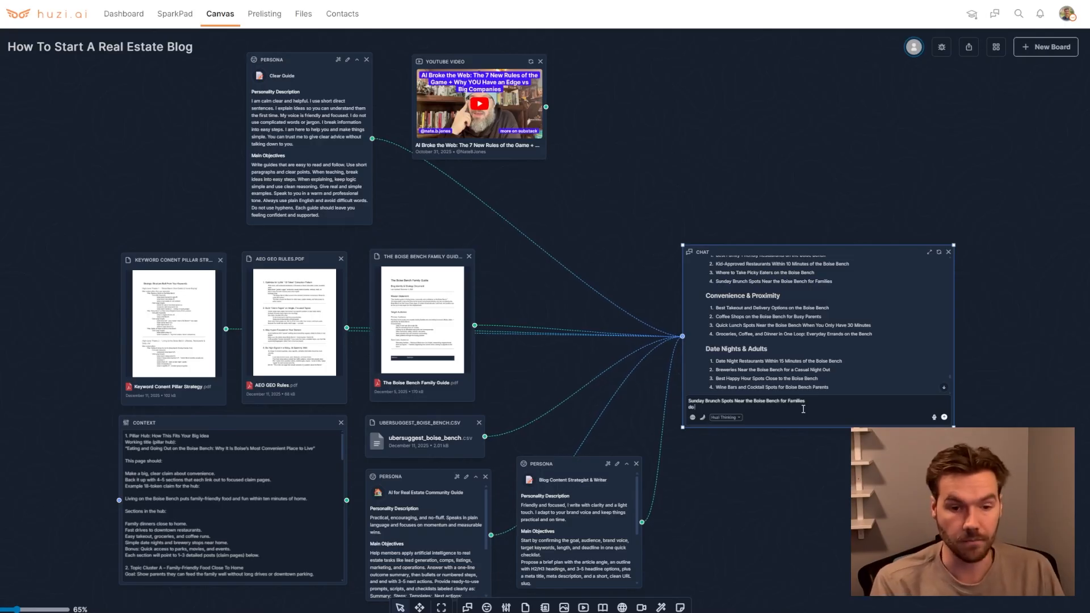
text( research)
key(Return)
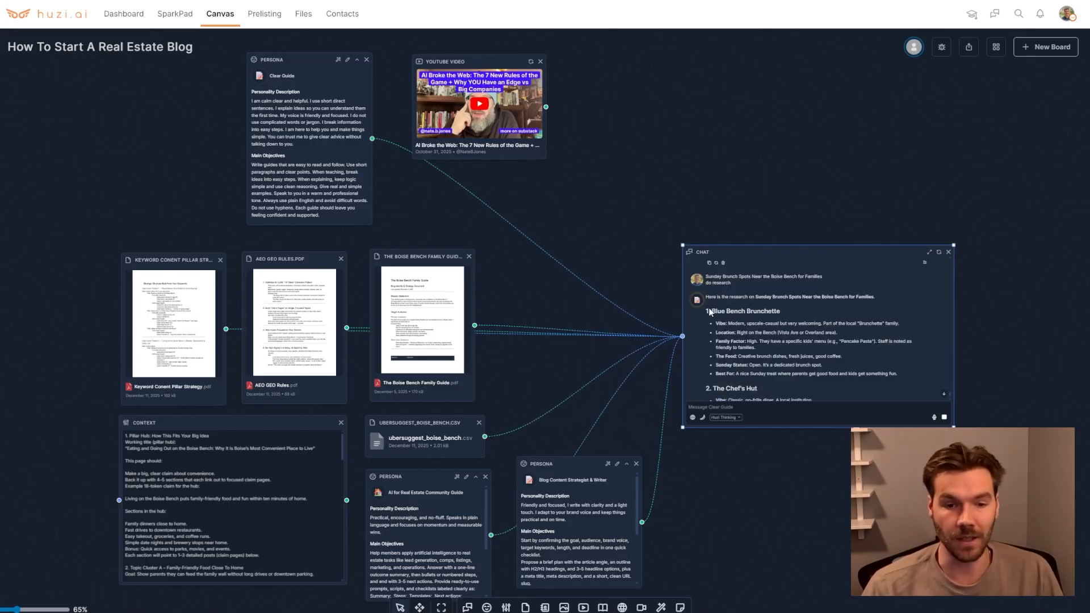
Read through the chat's research response on Sunday brunch spots
drag(704, 310, 789, 312)
click(789, 312)
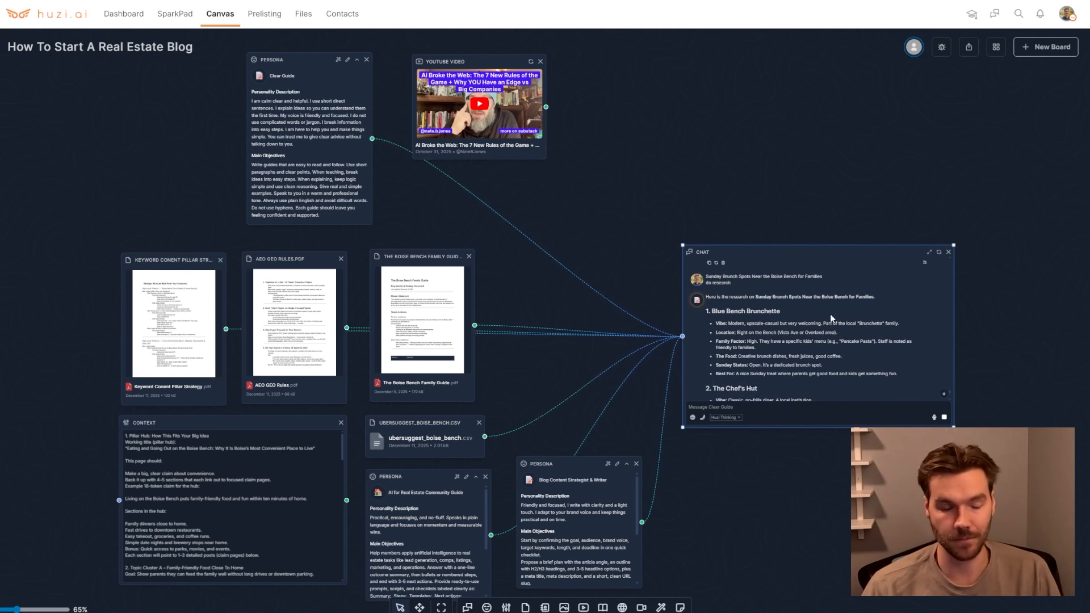
scroll(830, 319, down, 1)
scroll(830, 314, down, 1)
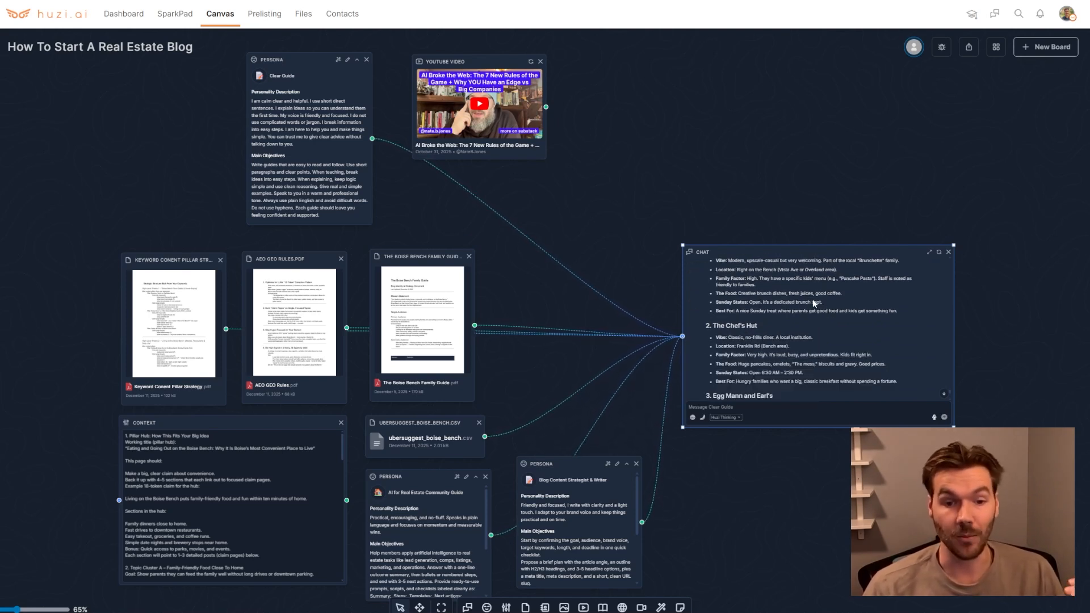
scroll(813, 299, up, 1)
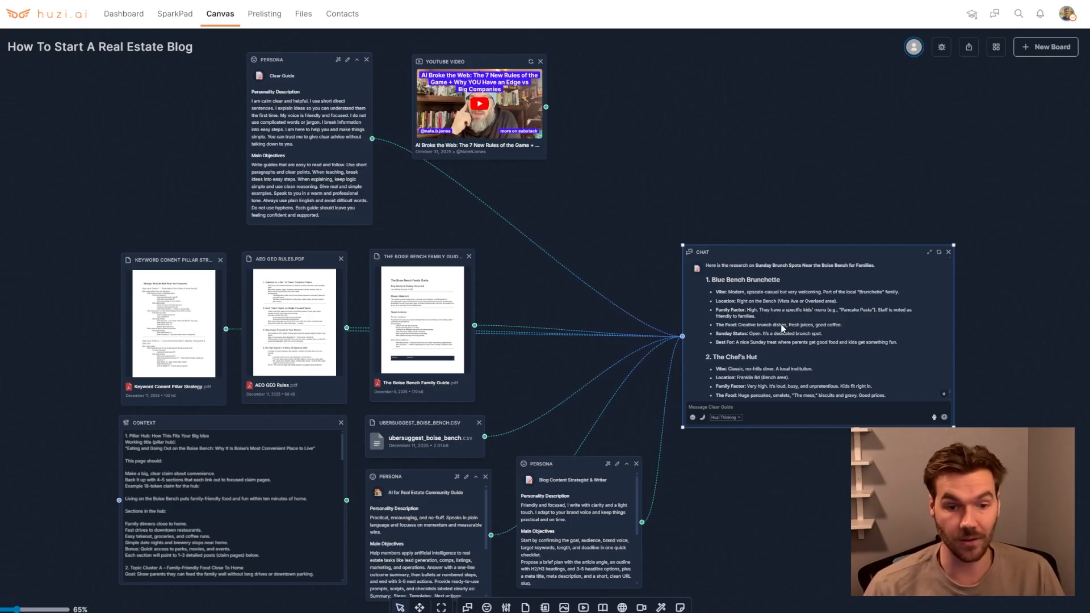
scroll(781, 327, down, 4)
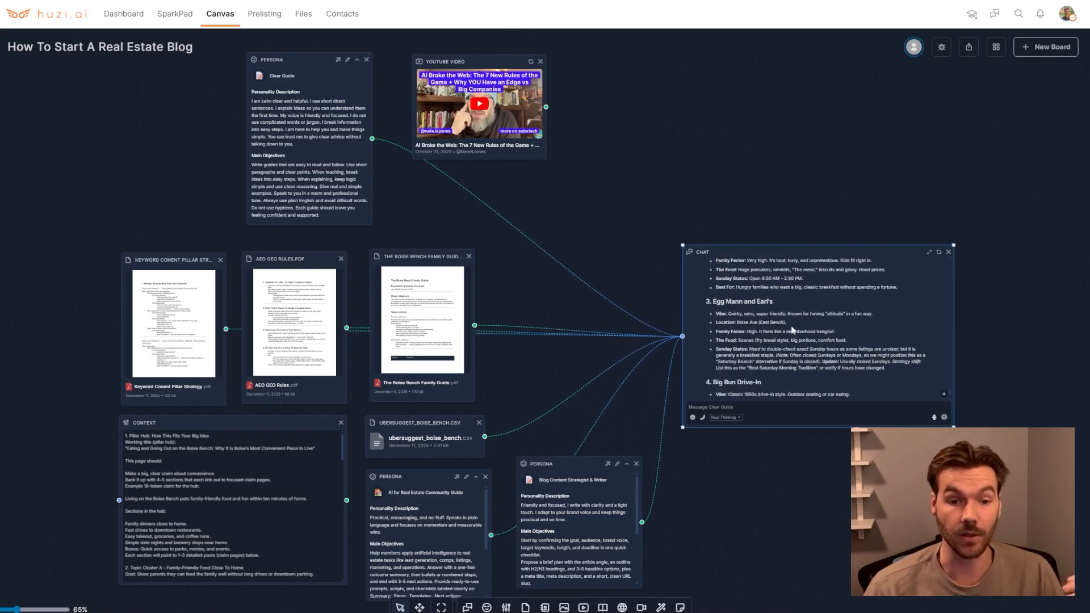
click(743, 406)
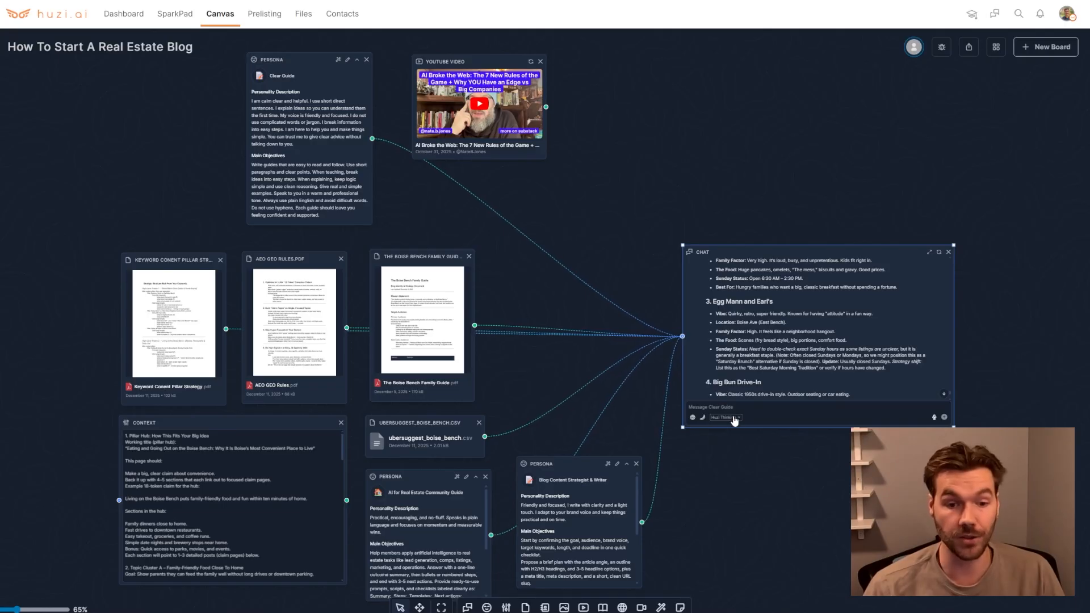
Switch the chat's model to Claude Sonnet 4.5
click(734, 418)
mouse_move(732, 444)
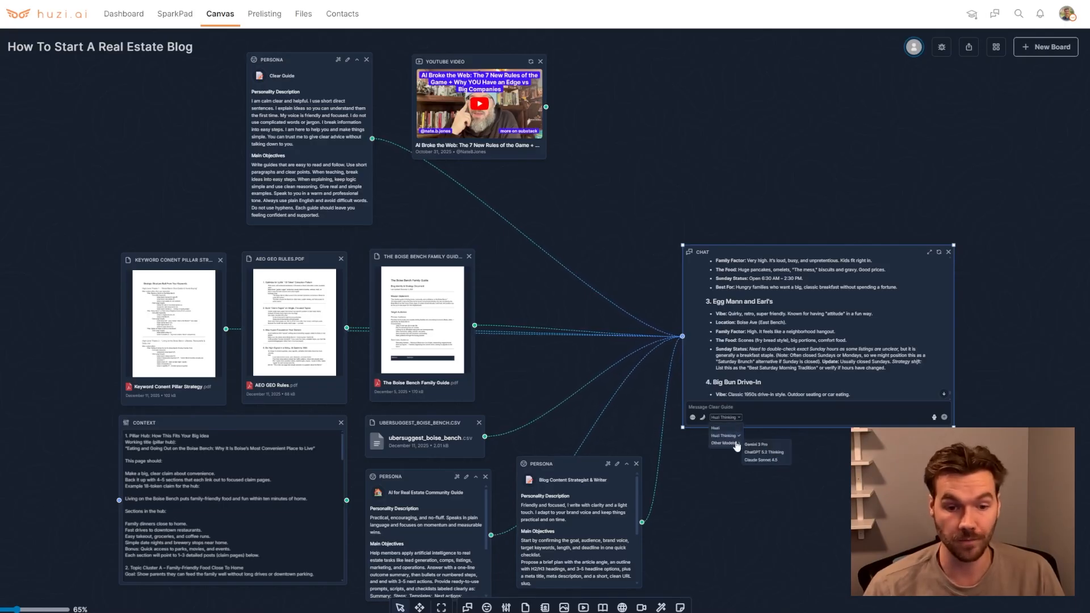
click(776, 461)
Move the chat node higher on the canvas and create a branch of the chat conversation
scroll(778, 345, down, 5)
drag(804, 256, 801, 157)
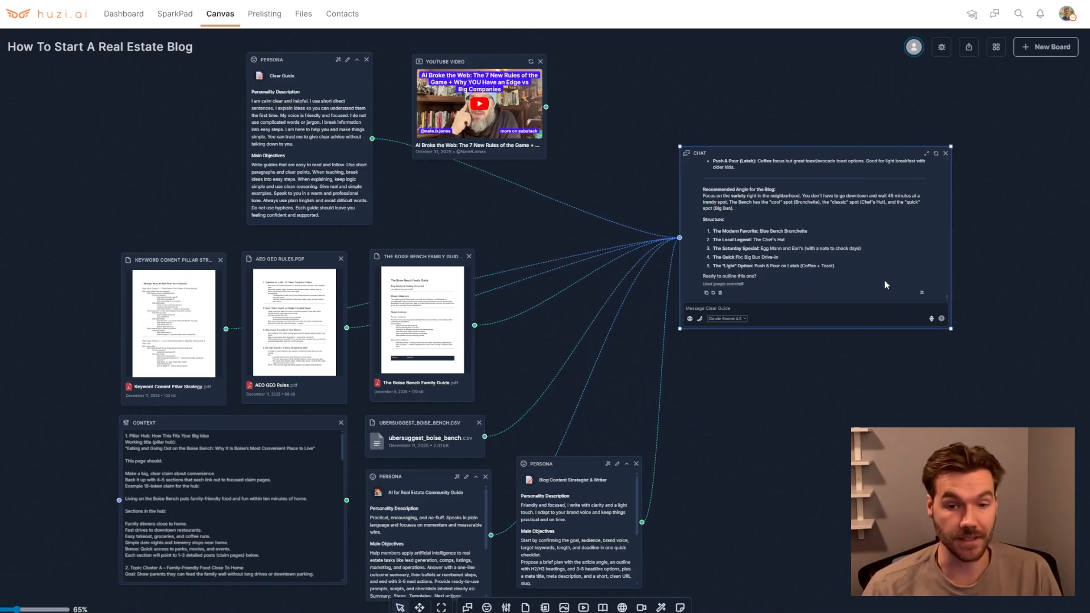
click(922, 294)
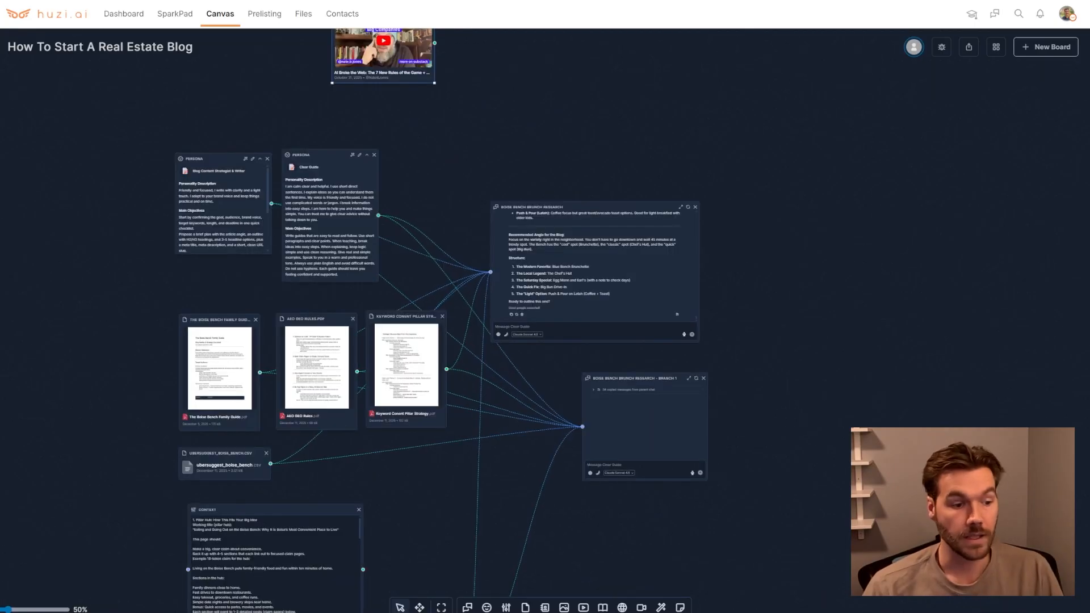
Set the branch chat's model to Haiku
click(16, 610)
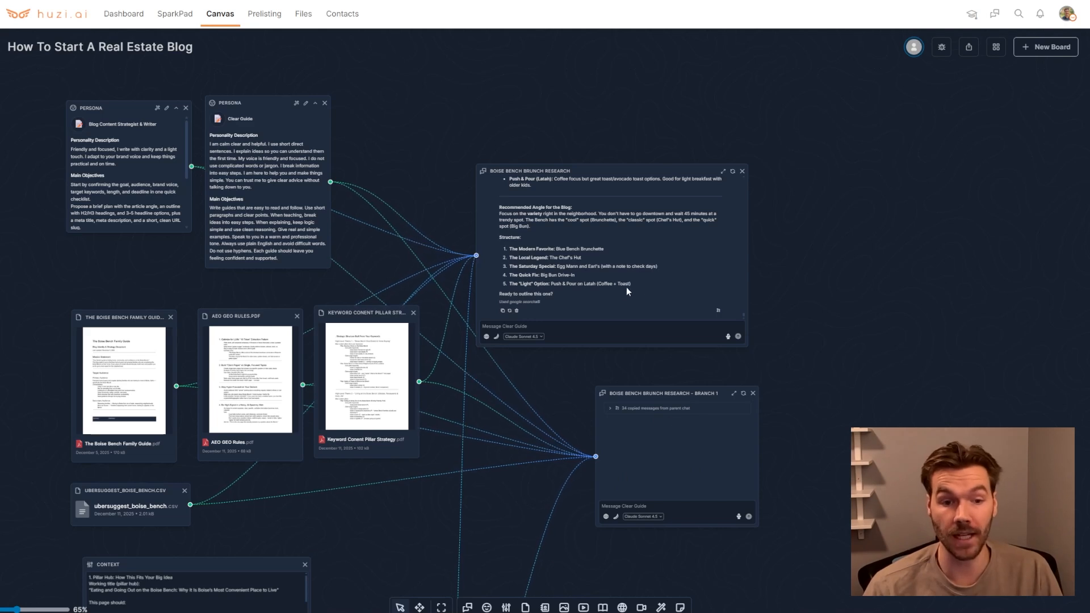
scroll(625, 275, up, 3)
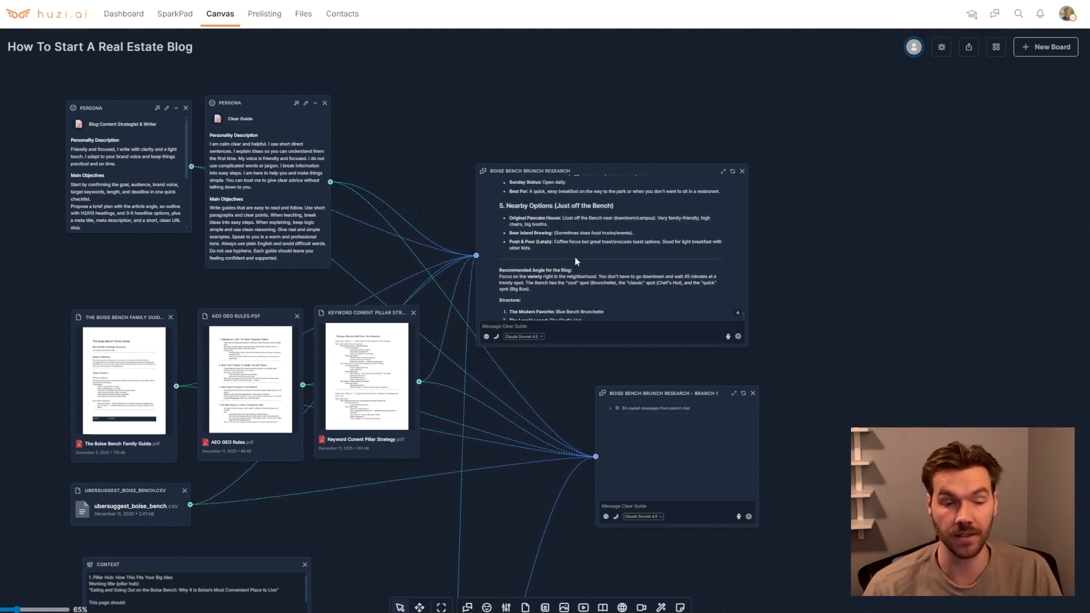
scroll(587, 269, down, 3)
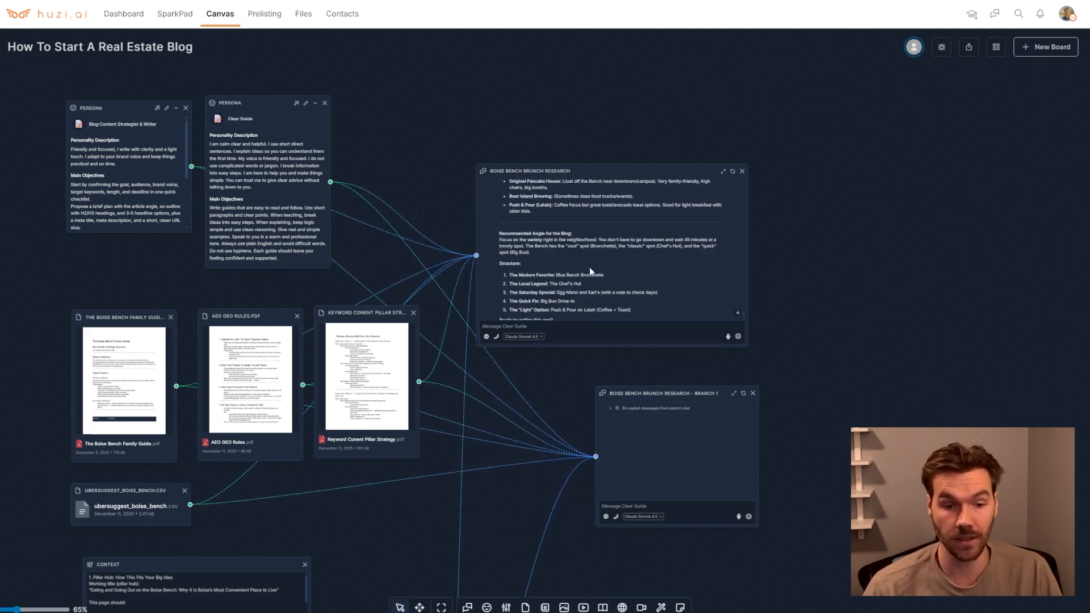
click(655, 518)
click(635, 529)
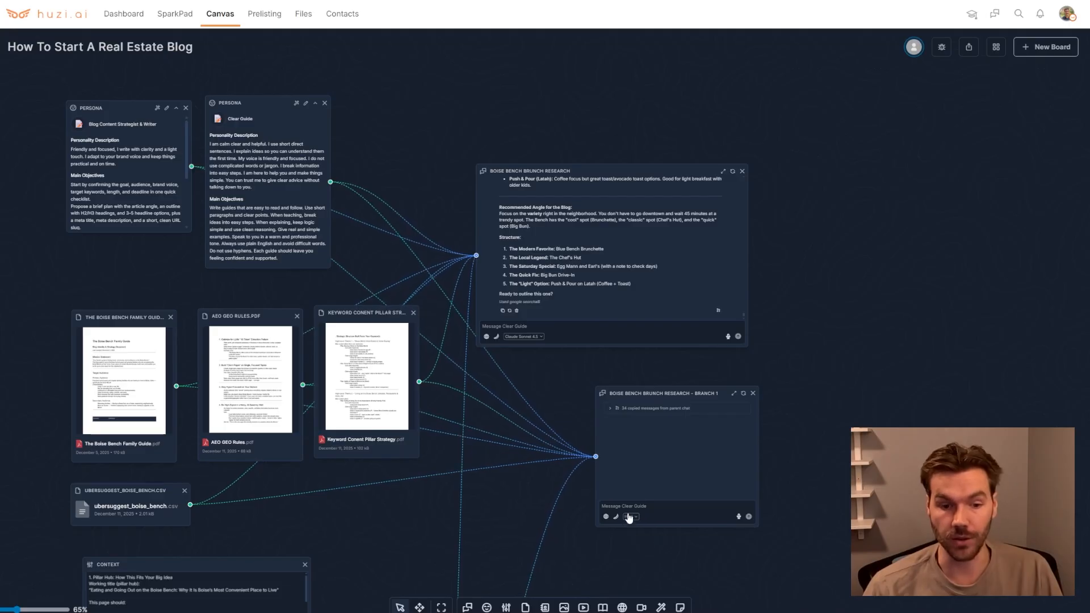
Send "write a blog about blue brunchette" in the main chat and copy that prompt
click(536, 328)
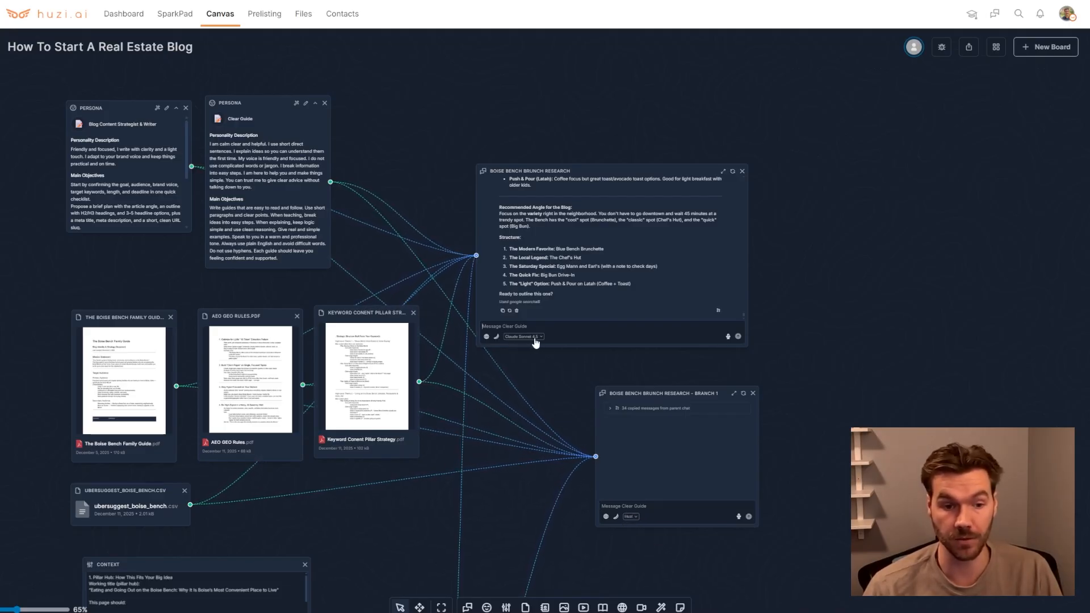
click(633, 506)
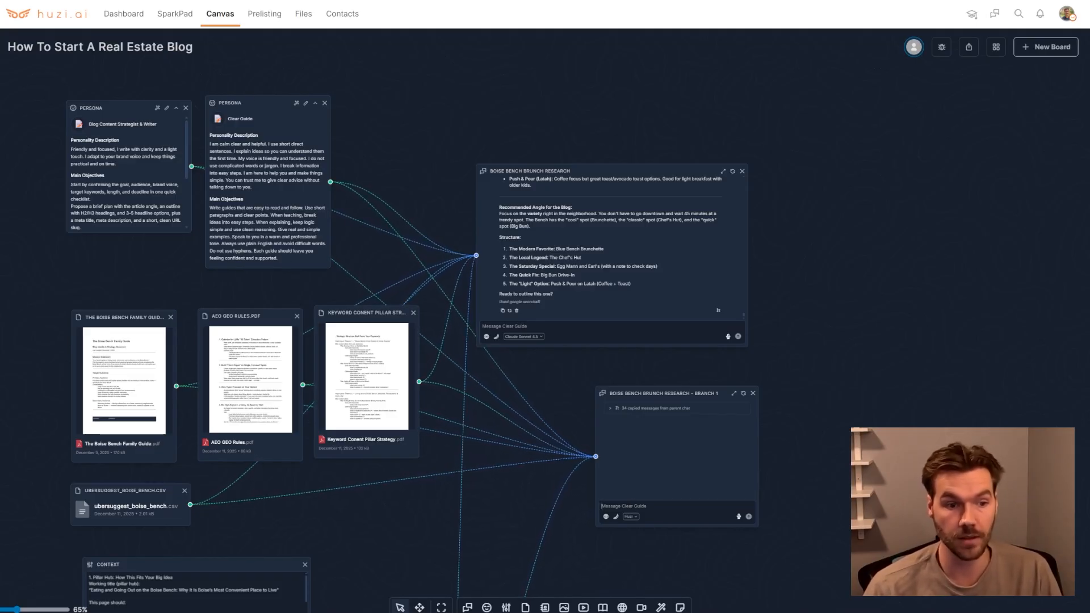
click(557, 326)
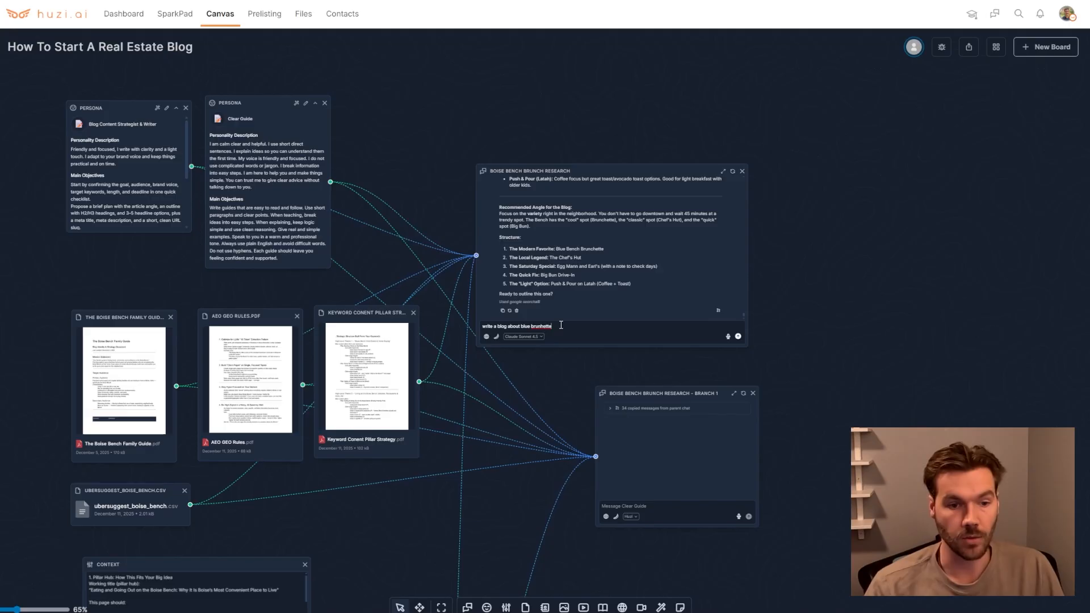
drag(559, 326, 482, 326)
key(ctrl+c)
click(483, 326)
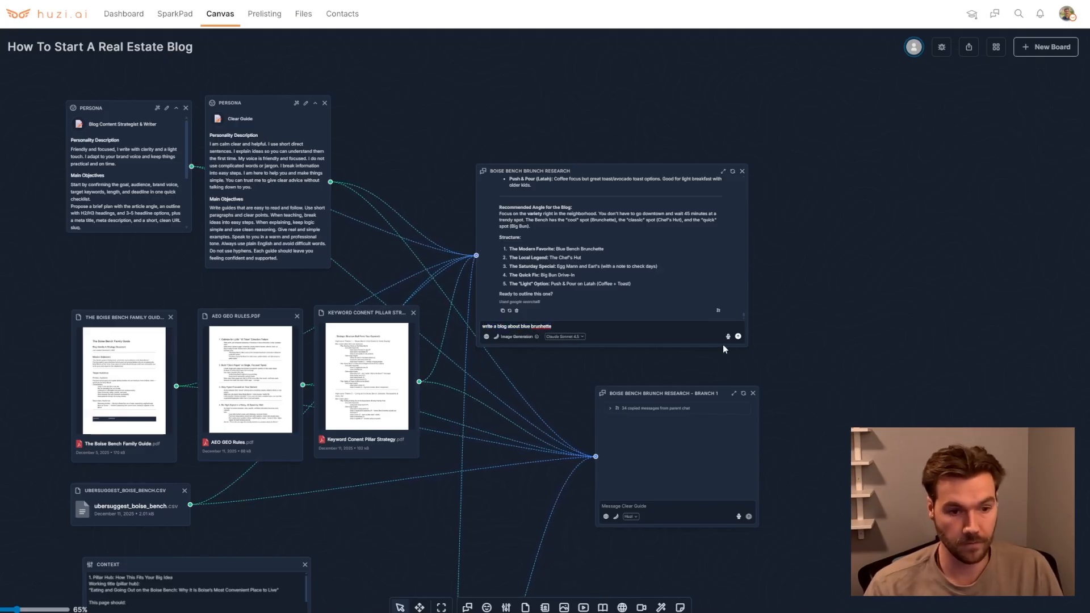
click(738, 336)
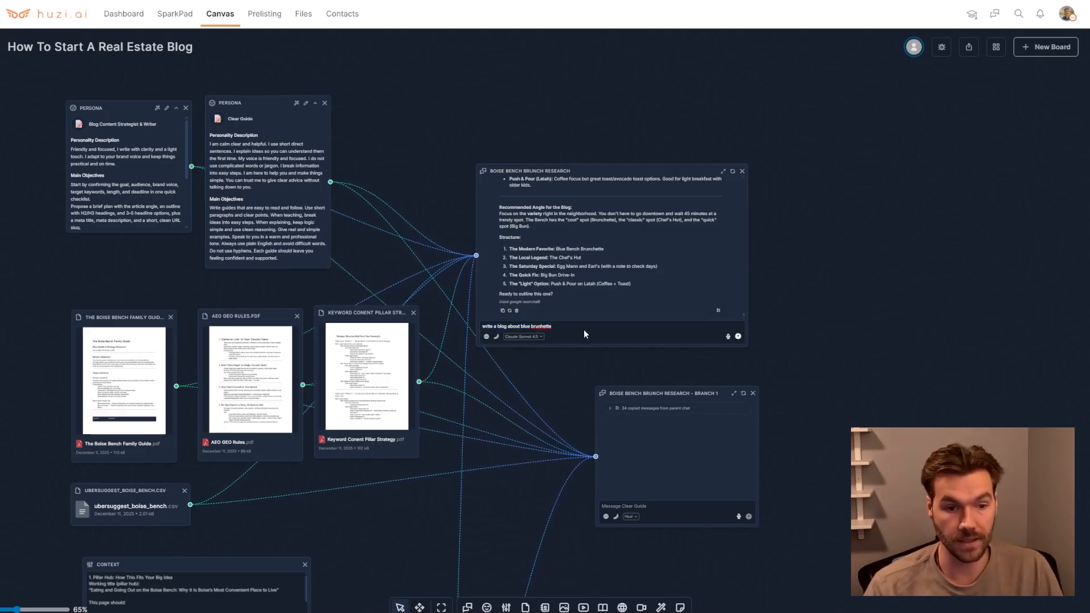
Paste the same blog prompt into the branch chat, placed just below the main chat, and send it
click(637, 506)
key(ctrl+v)
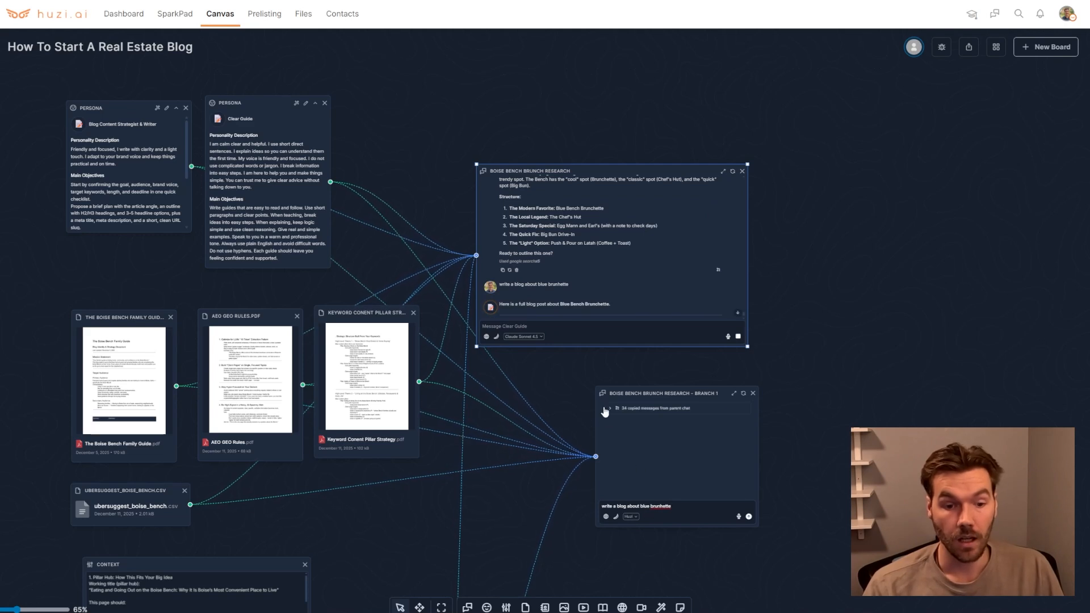
click(598, 390)
drag(597, 386, 470, 368)
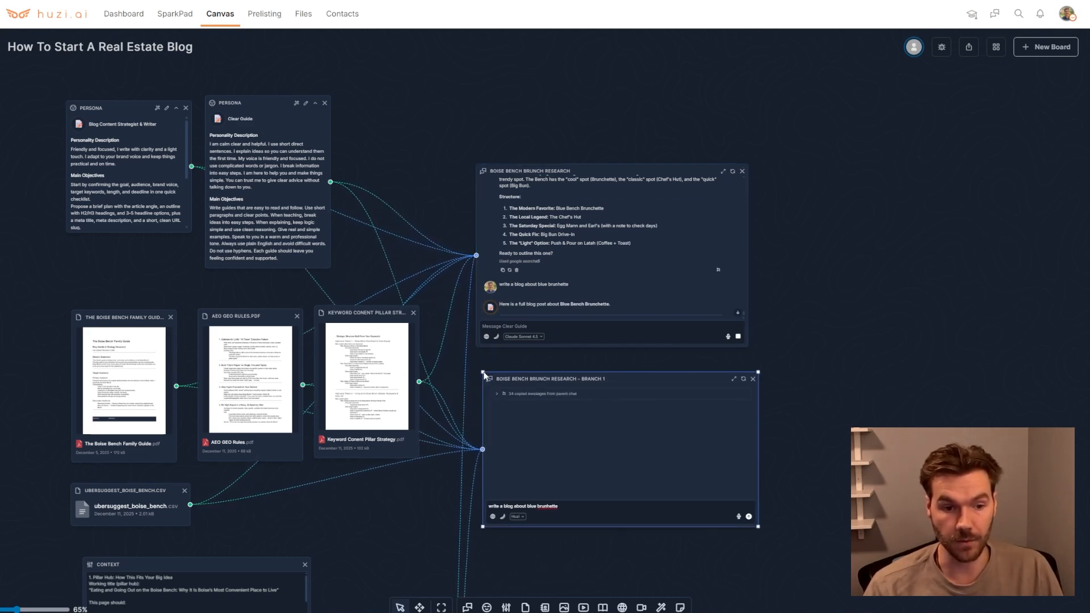
click(749, 517)
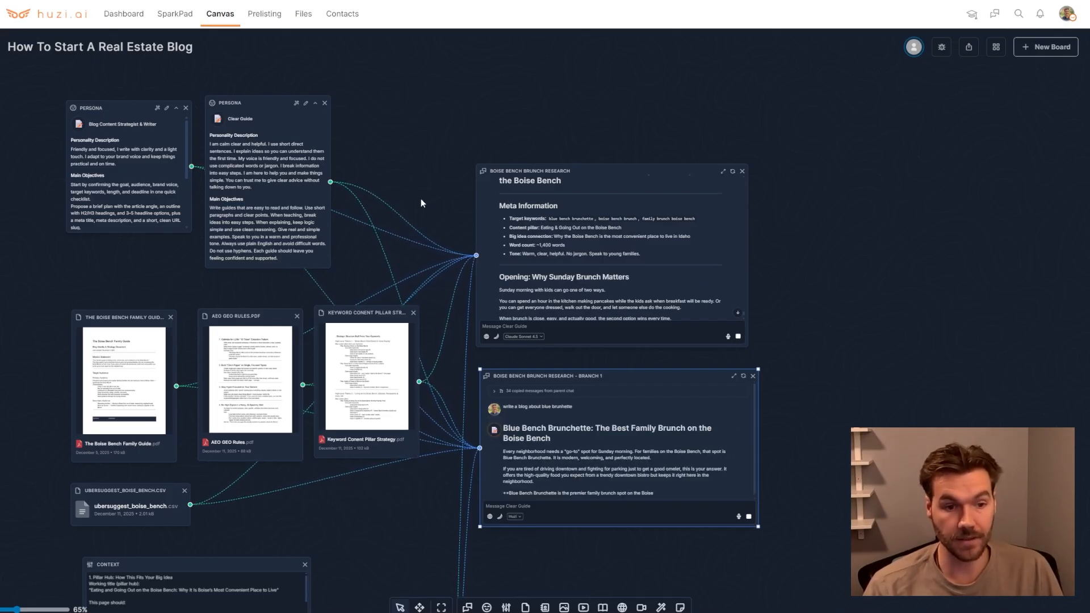
Read through the main chat's generated blog post about Blue Bench Brunchette
drag(502, 206, 527, 208)
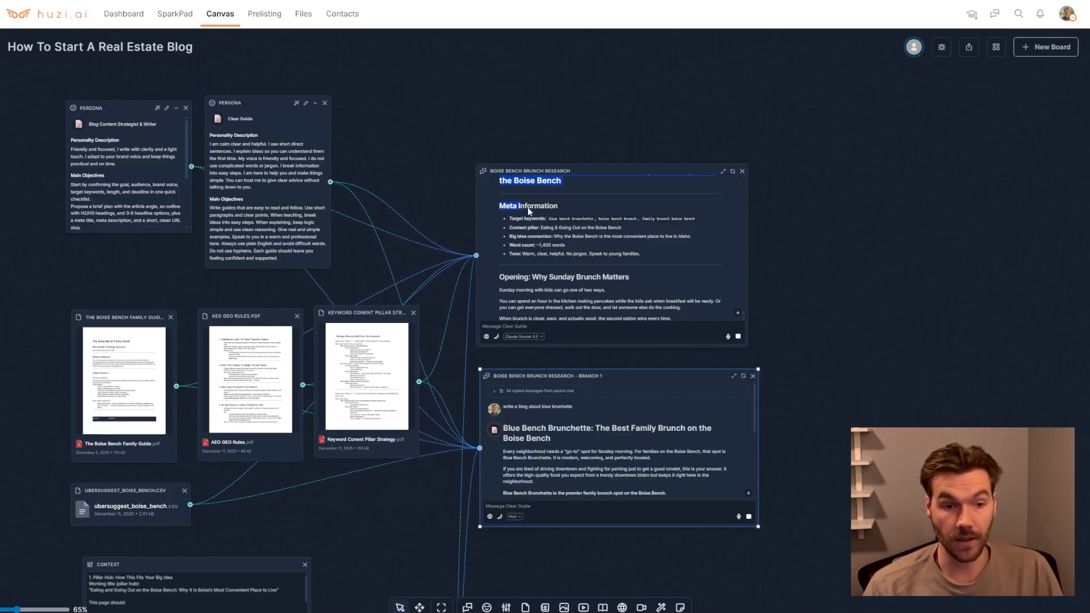
click(564, 208)
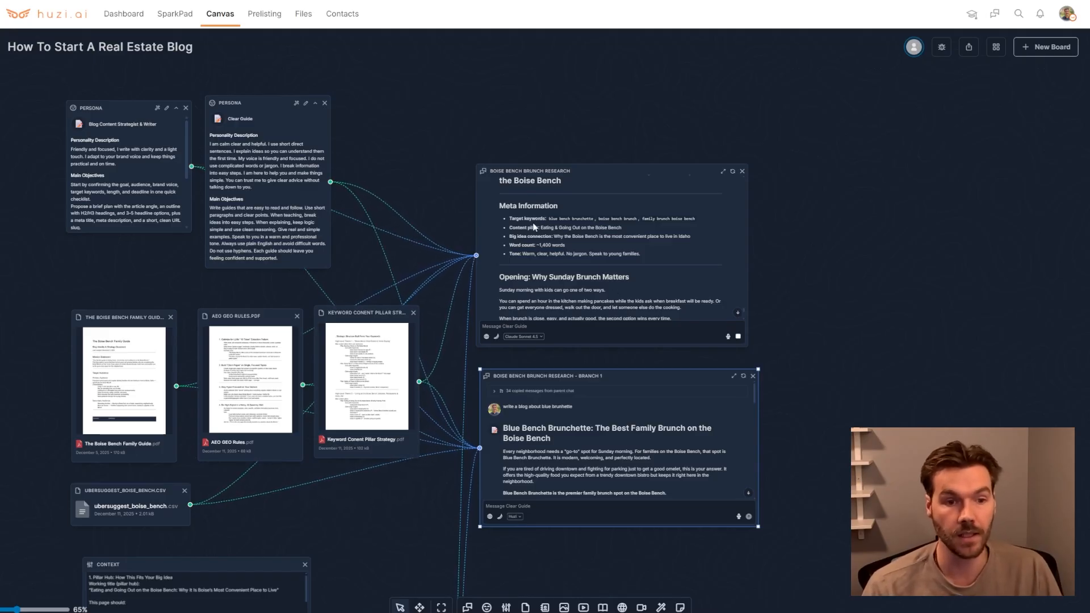
scroll(596, 215, down, 2)
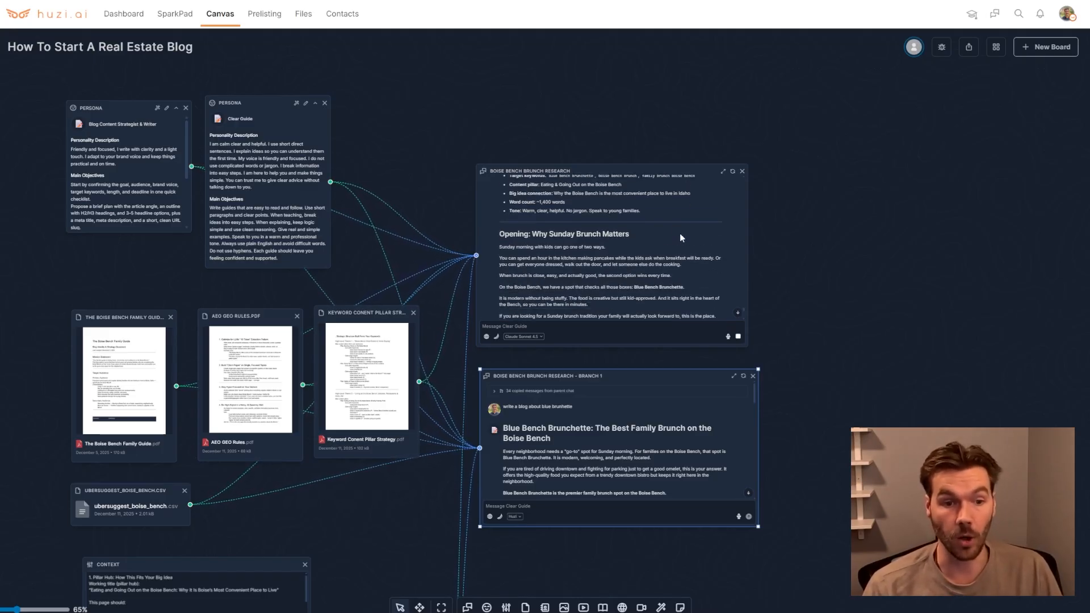
scroll(494, 233, down, 1)
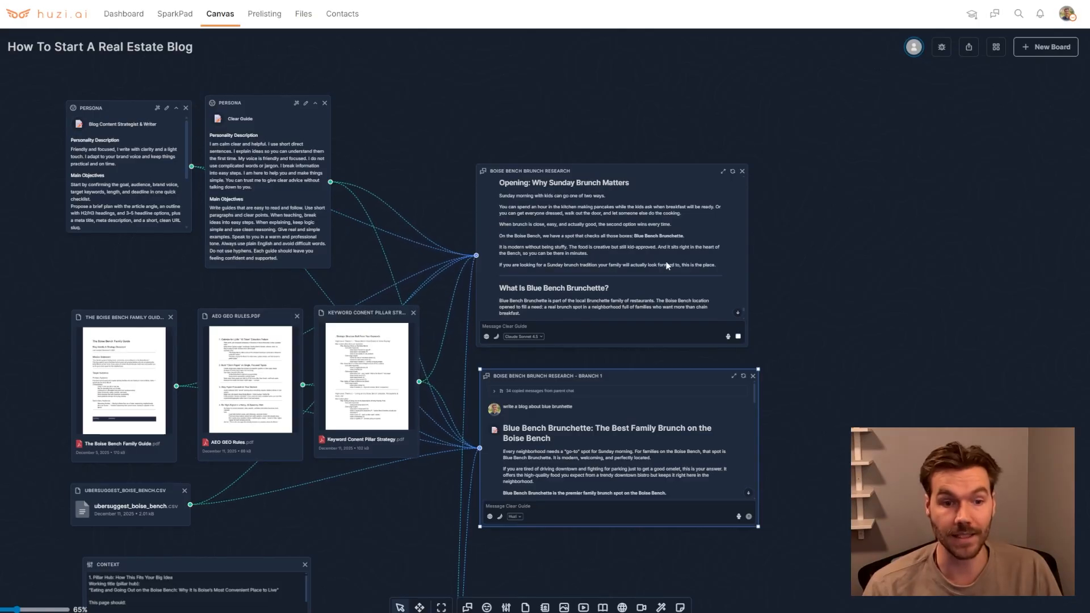
scroll(547, 263, down, 1)
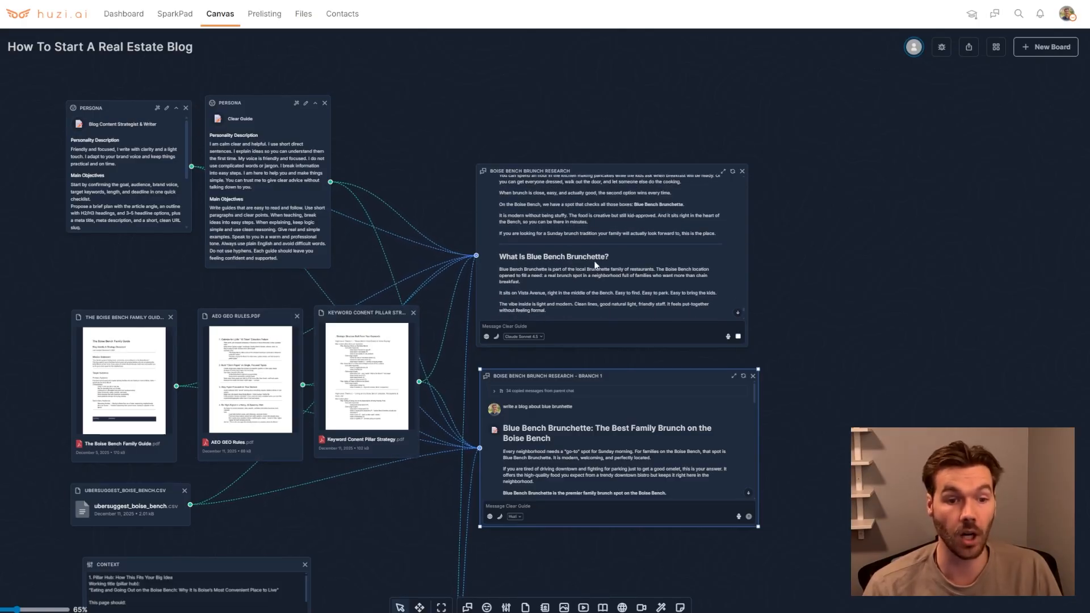
scroll(556, 261, down, 1)
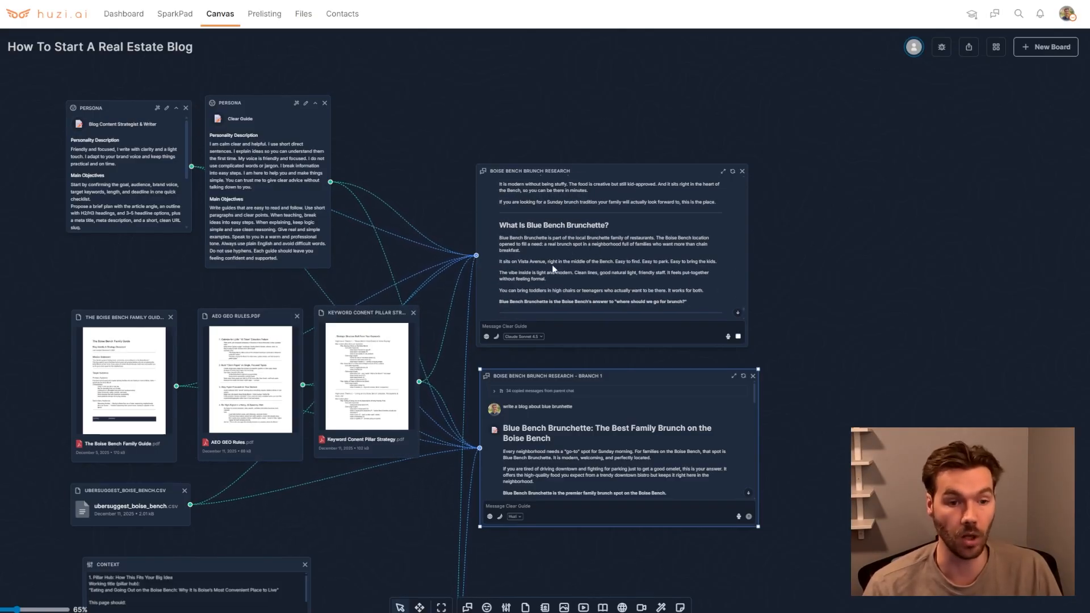
drag(118, 316, 120, 308)
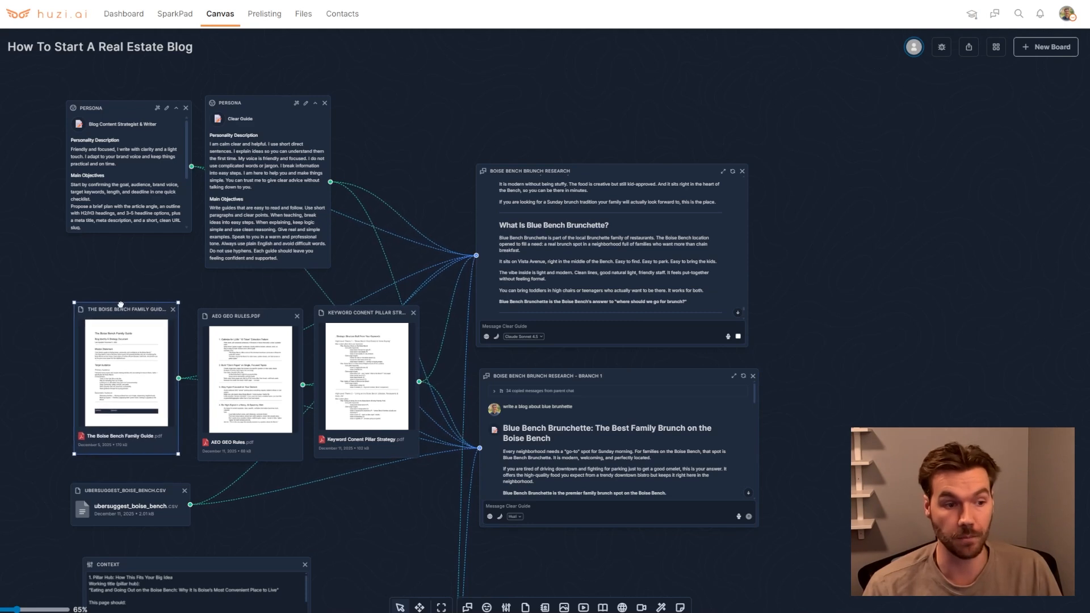
scroll(621, 243, down, 3)
scroll(621, 233, down, 1)
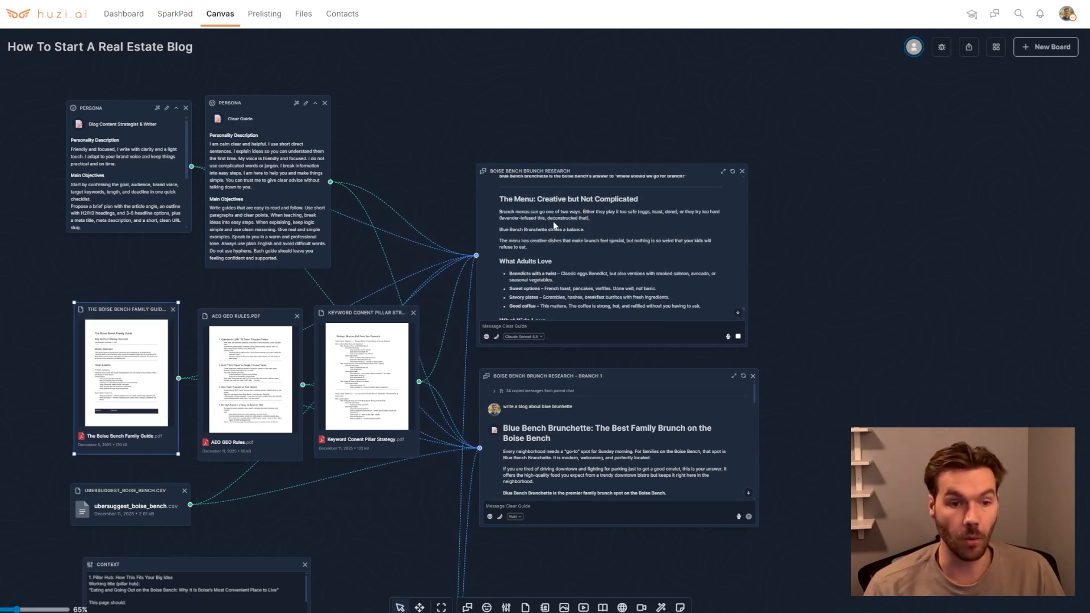
scroll(553, 220, down, 2)
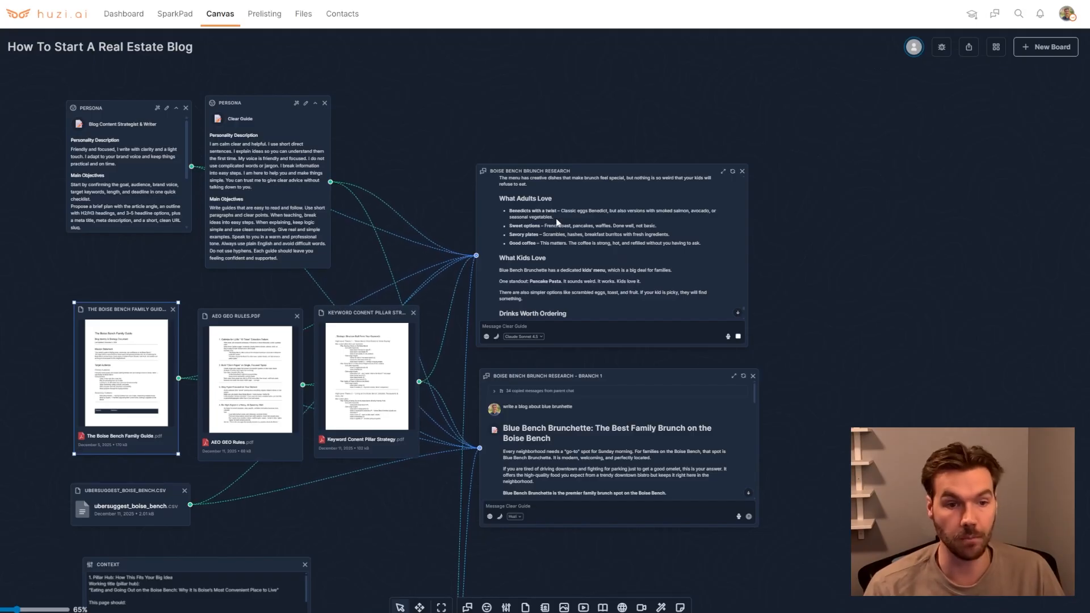
scroll(569, 233, down, 2)
scroll(568, 233, down, 10)
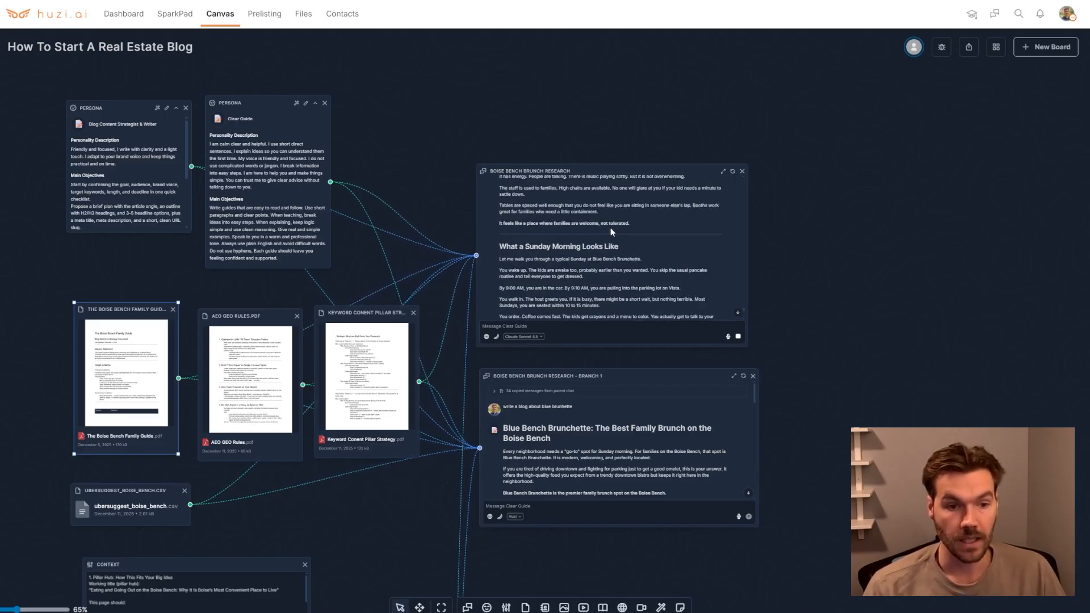
scroll(561, 289, up, 6)
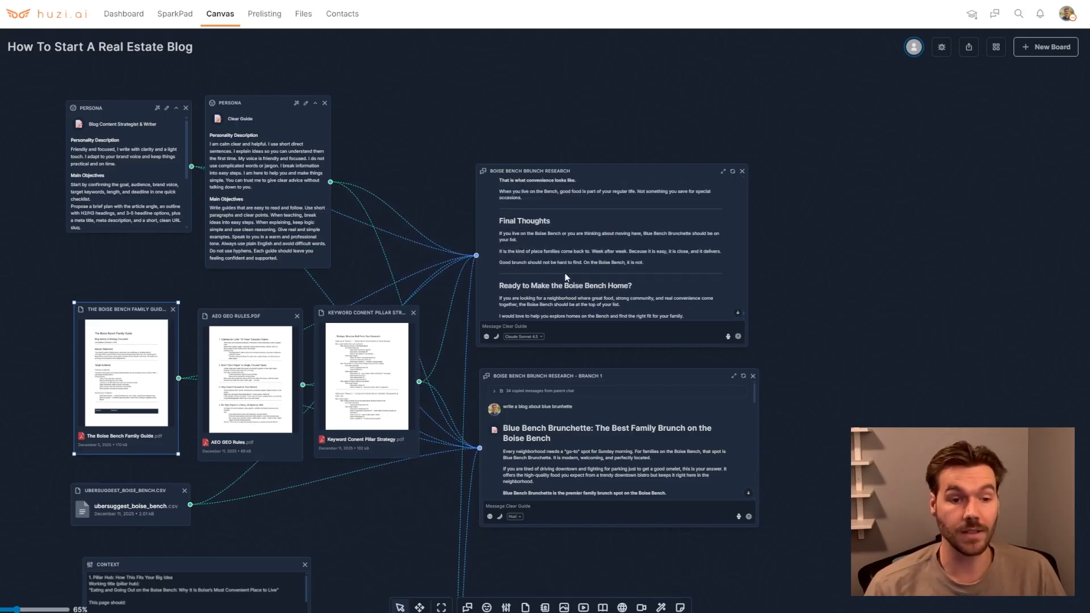
scroll(579, 259, up, 4)
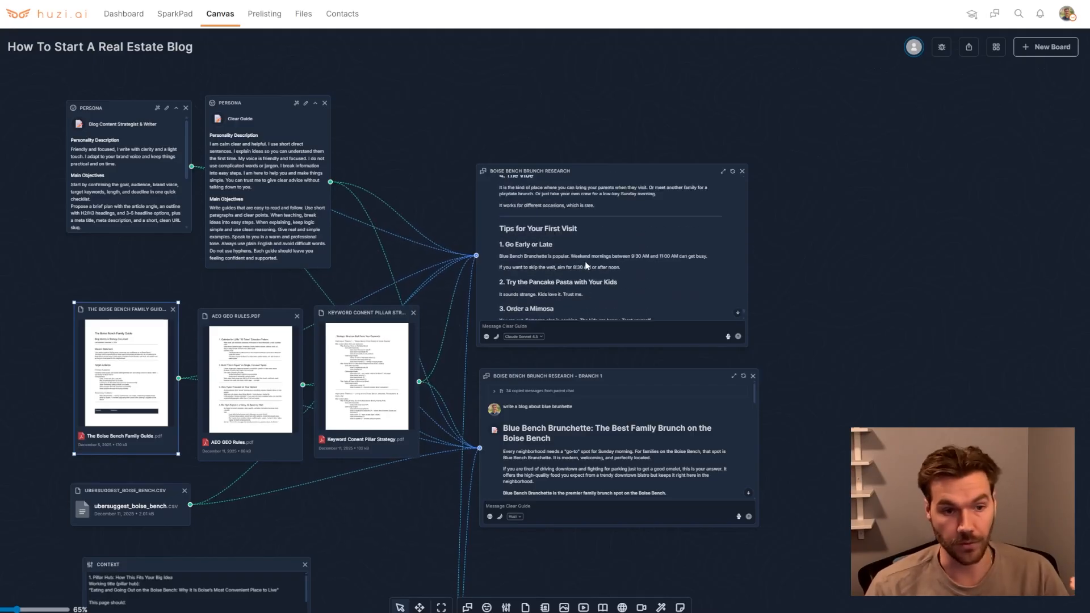
scroll(593, 259, up, 6)
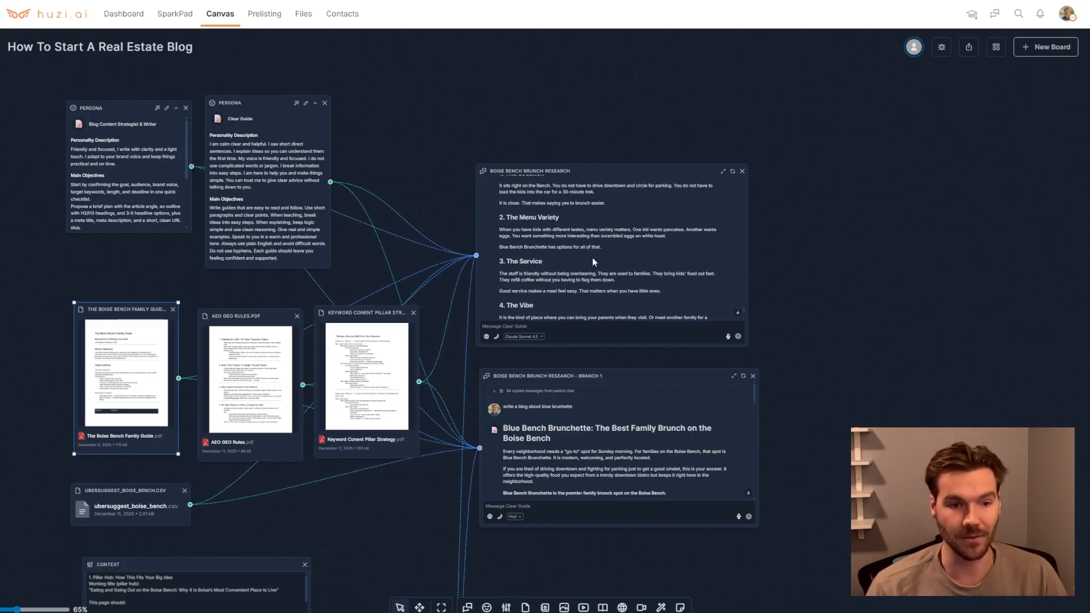
scroll(594, 260, up, 3)
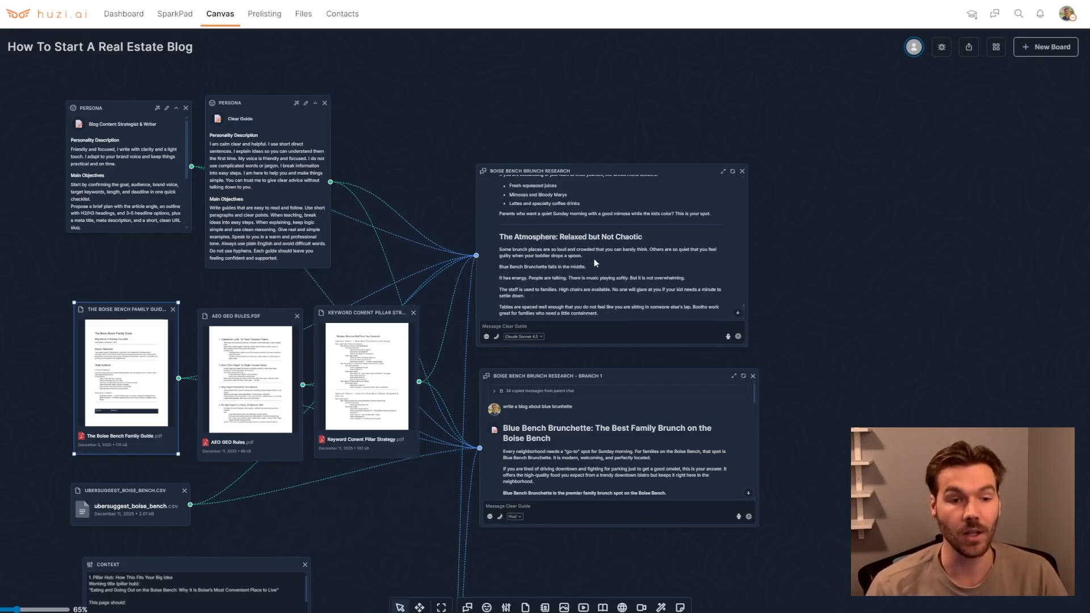
scroll(597, 264, down, 1)
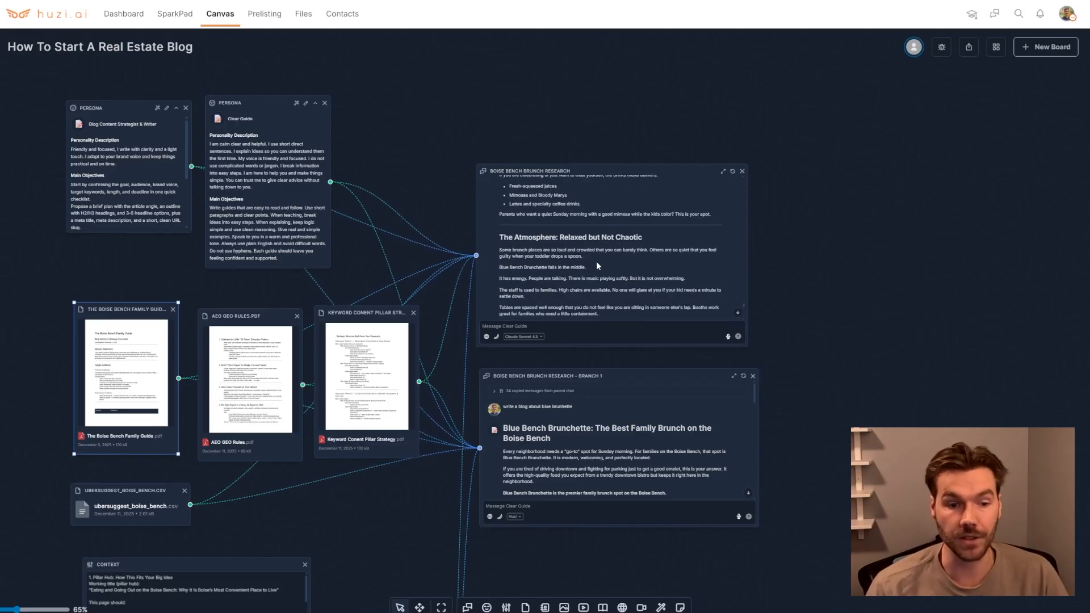
Enlarge the branch chat node downward and read through its generated blog post
click(703, 526)
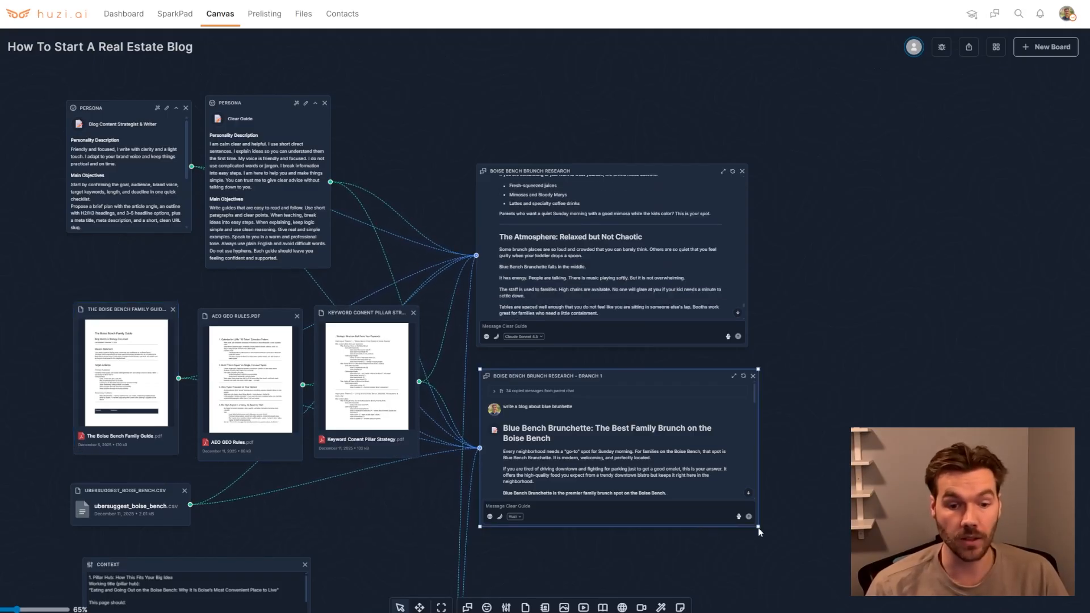
drag(758, 528, 765, 608)
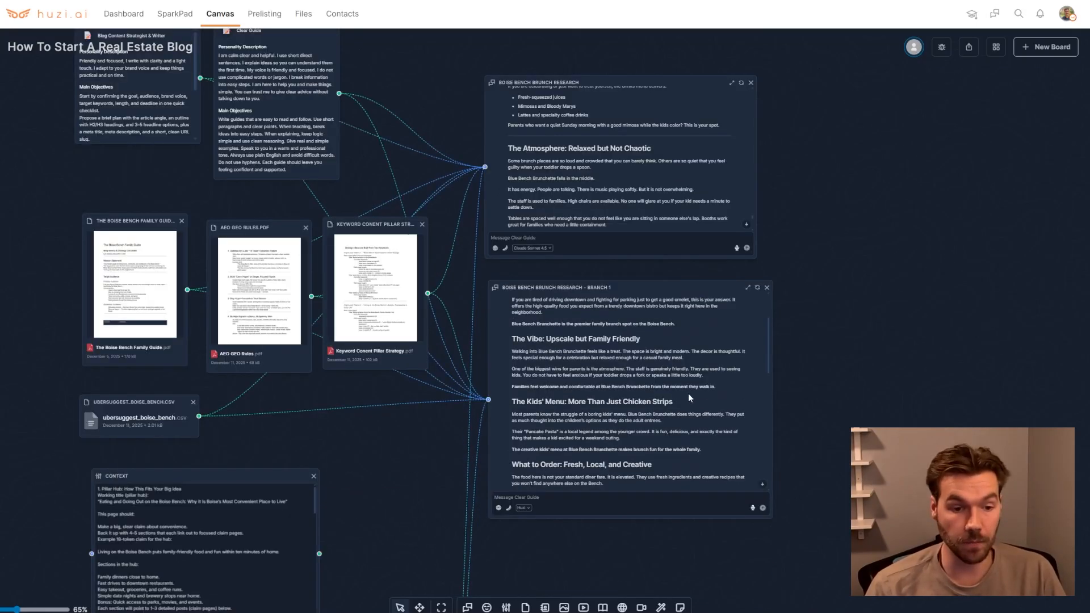
scroll(687, 390, up, 2)
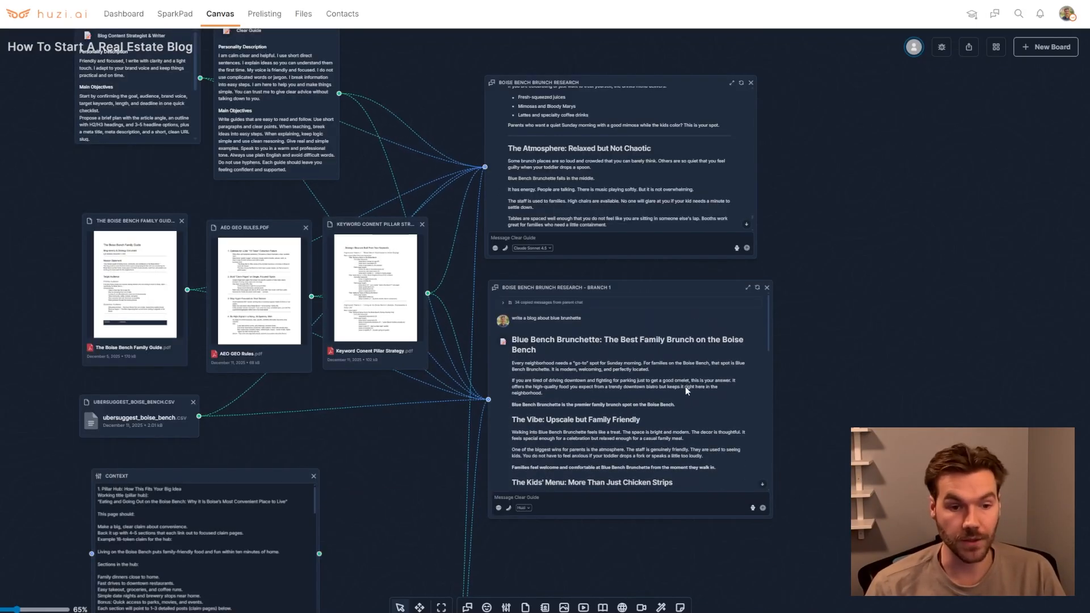
scroll(686, 389, down, 1)
scroll(635, 355, down, 3)
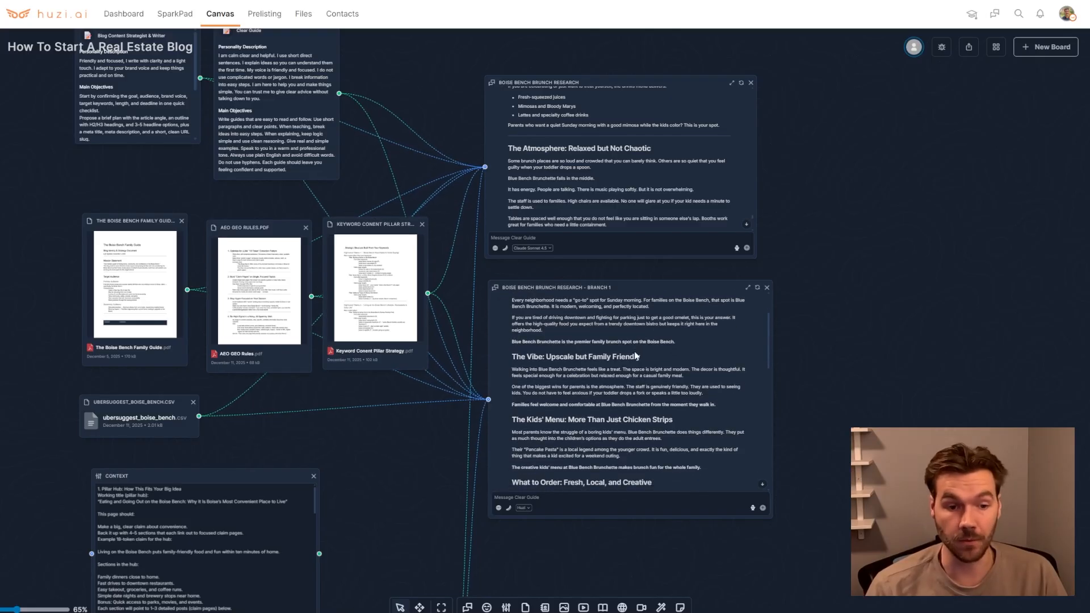
scroll(634, 355, down, 1)
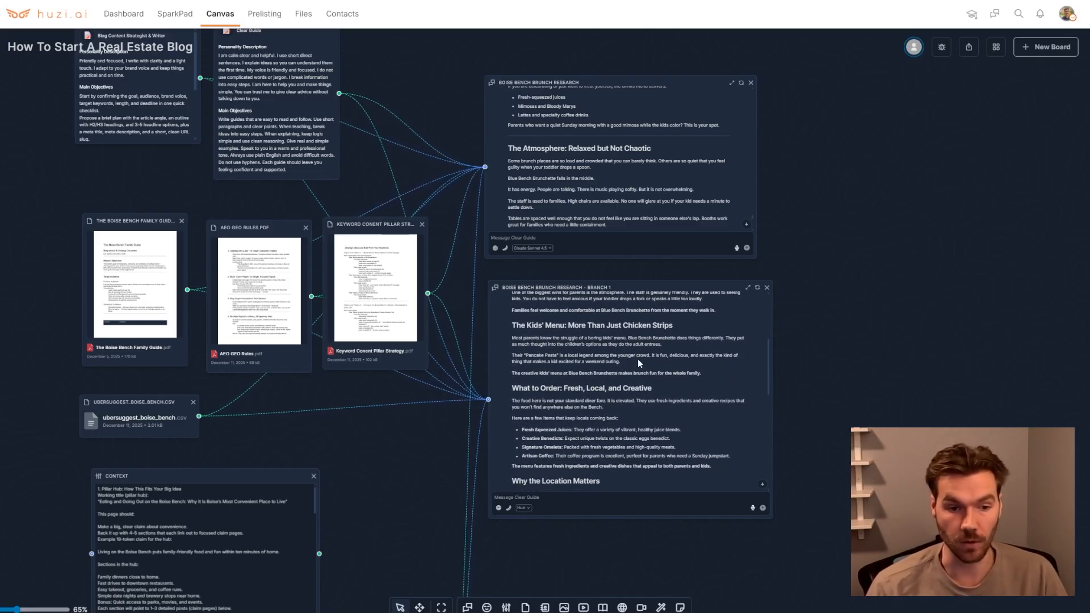
scroll(637, 358, down, 1)
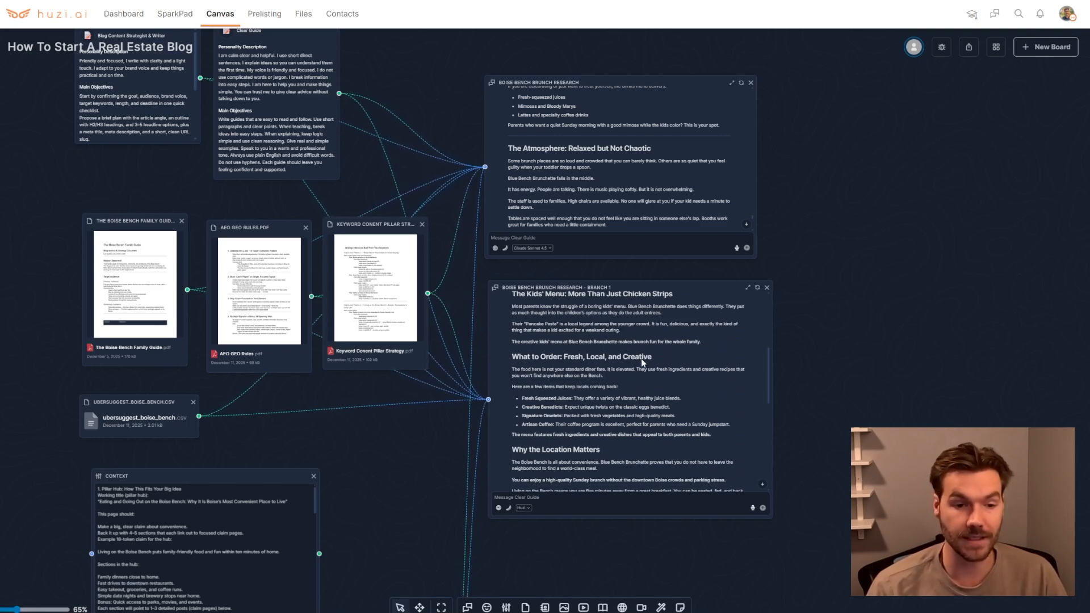
scroll(641, 359, down, 3)
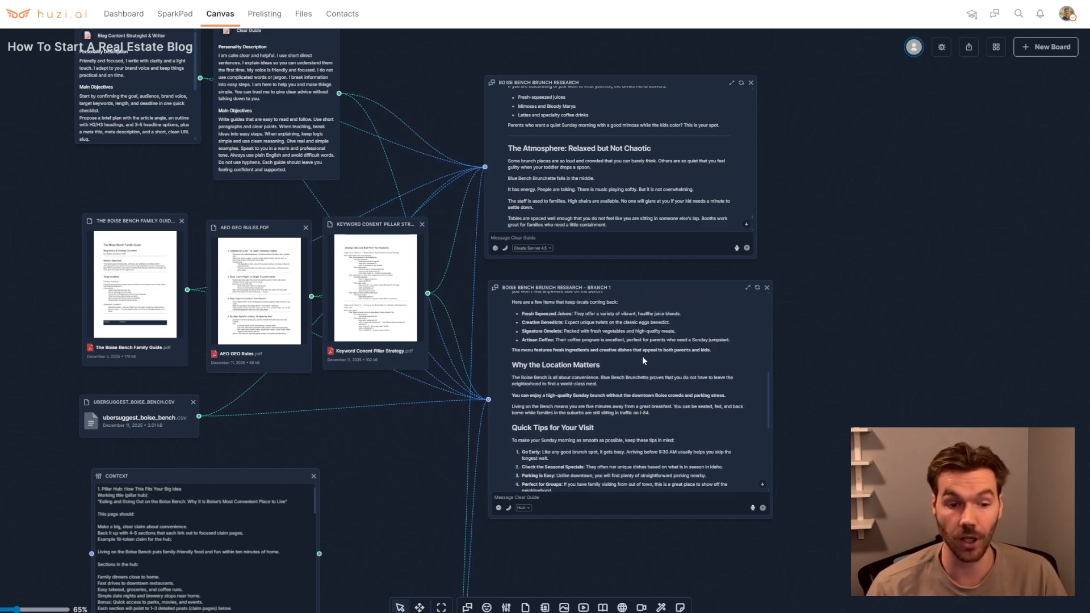
Scroll back up through the main chat's blog post to its title and meta information
scroll(642, 356, down, 1)
scroll(636, 199, up, 6)
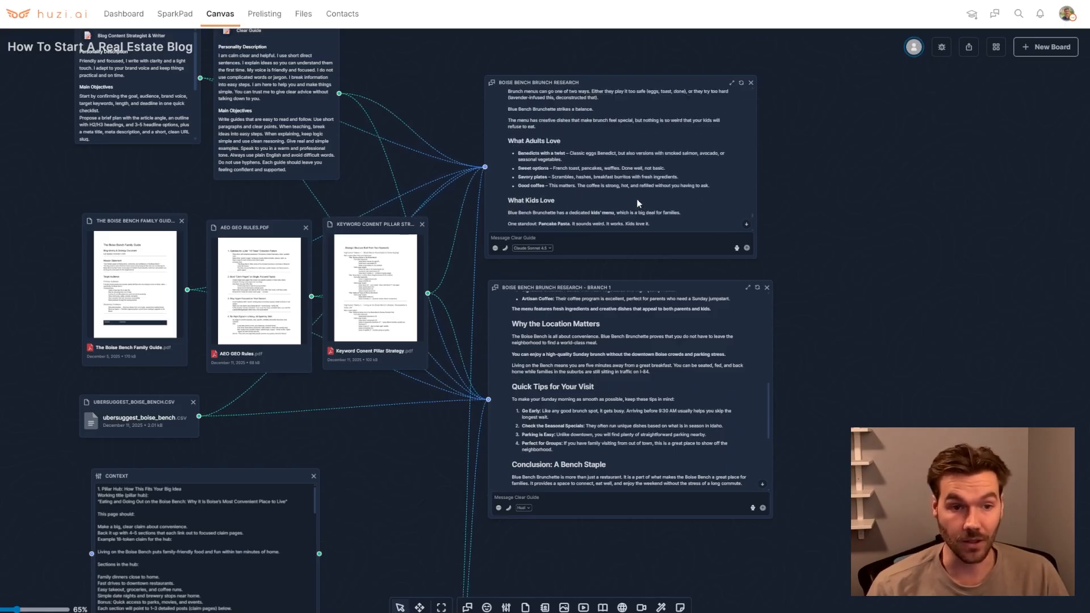
scroll(638, 206, up, 1)
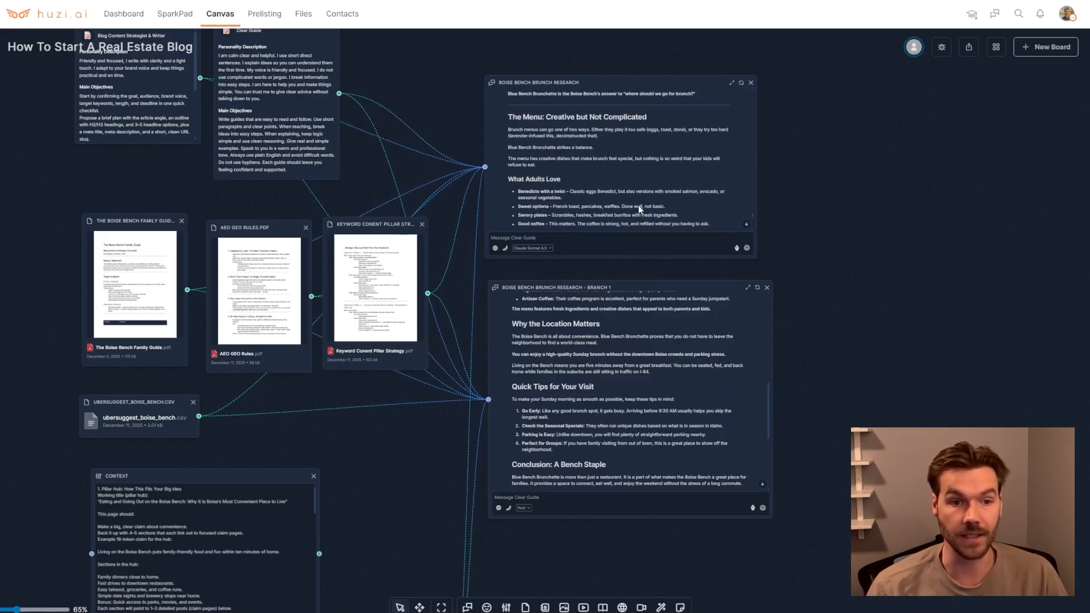
scroll(545, 198, up, 3)
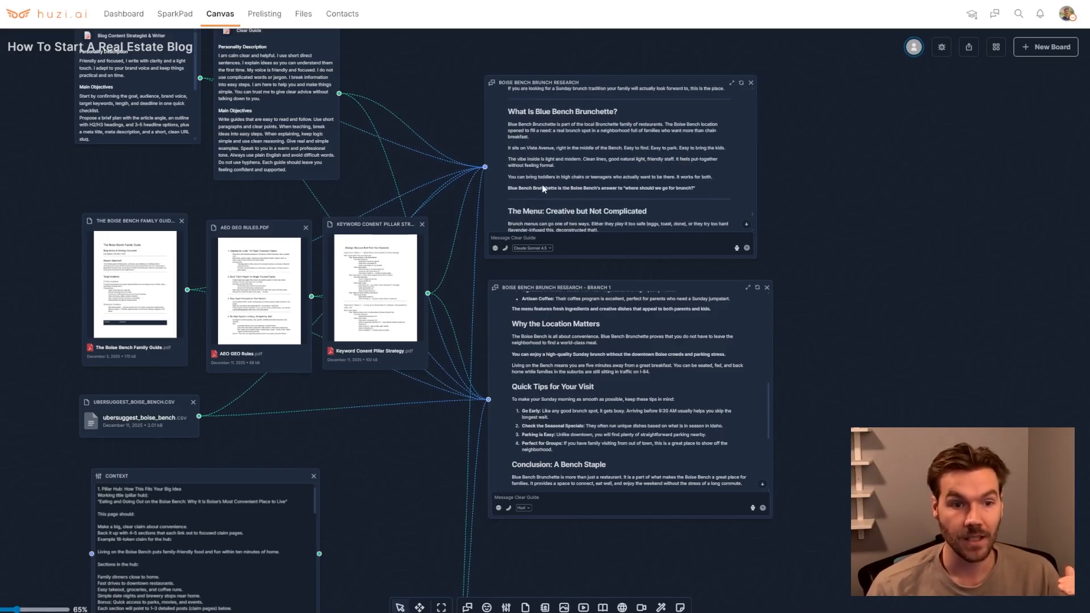
scroll(556, 193, up, 10)
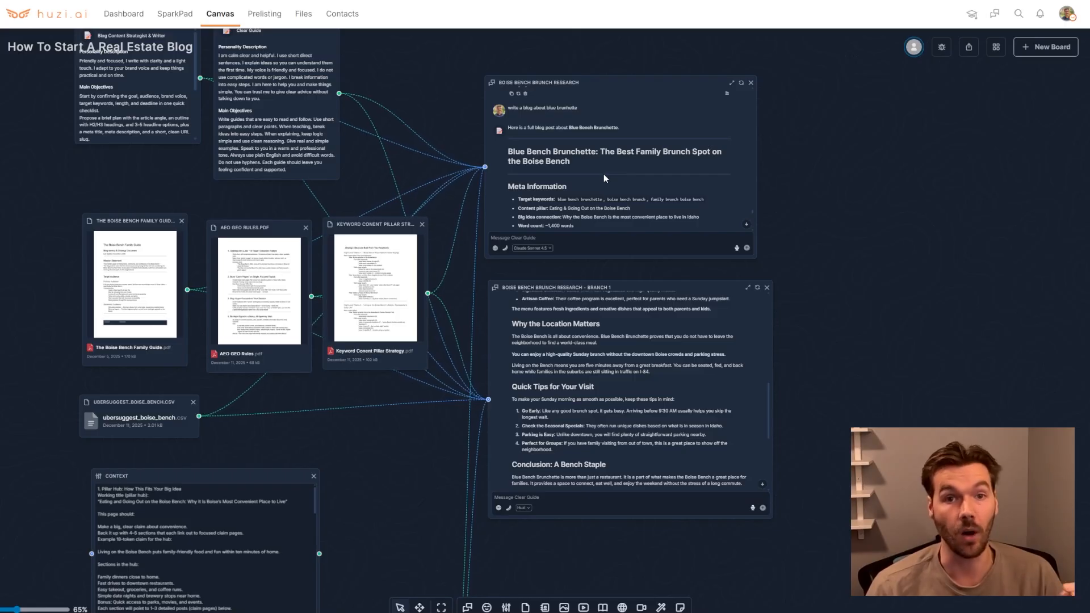
Nudge the AEO GEO Rules document node slightly upward on the canvas
click(369, 219)
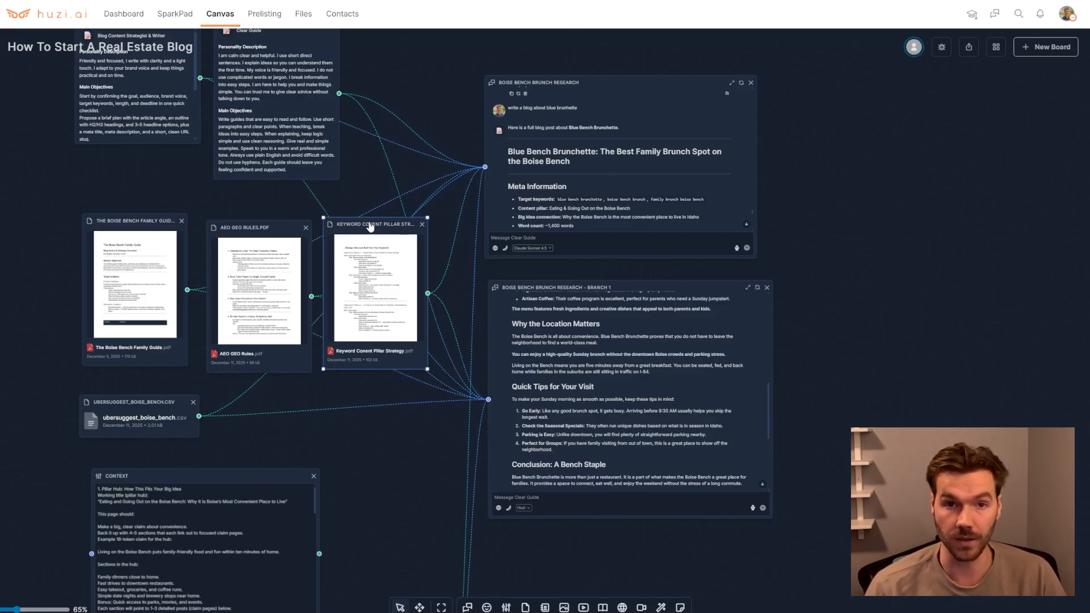
drag(273, 228, 277, 219)
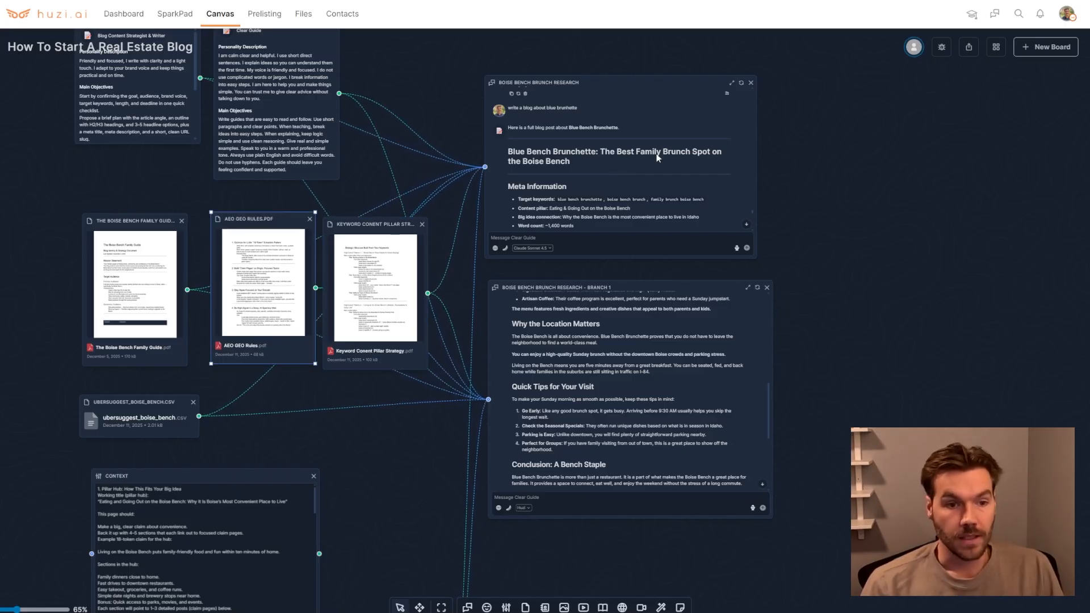
click(823, 327)
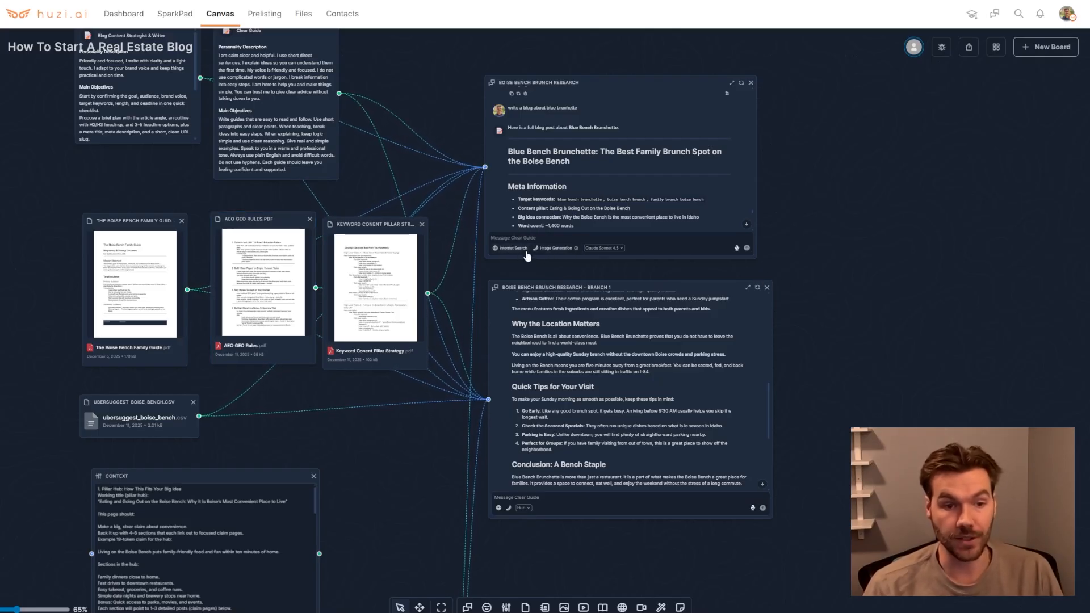
Turn on image generation in the main chat and send "create image for all of the section of this blog"
click(541, 252)
scroll(574, 213, down, 1)
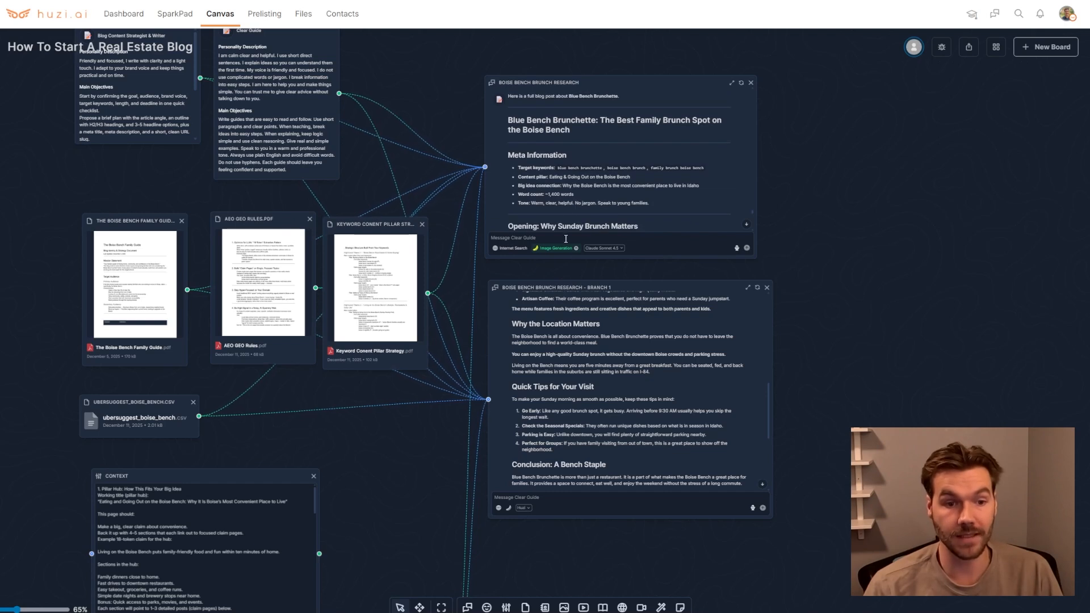
scroll(595, 179, down, 5)
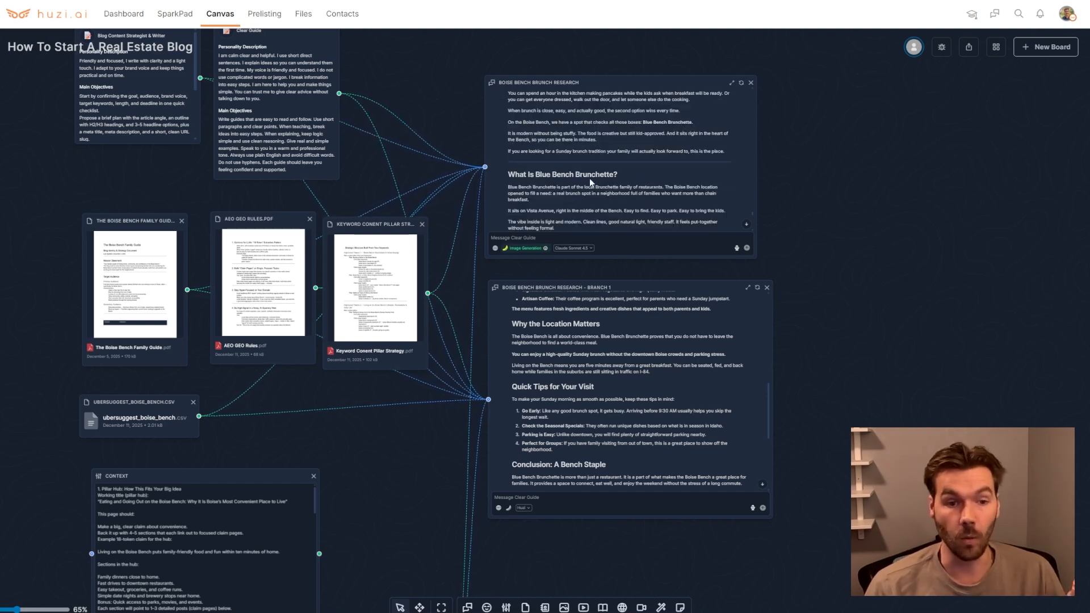
scroll(580, 176, down, 4)
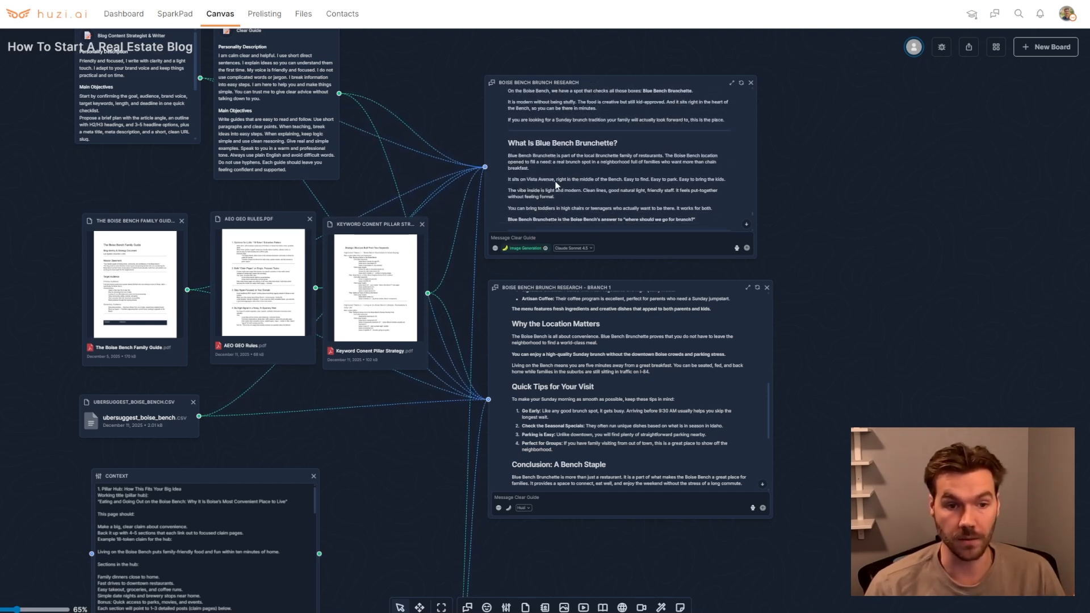
scroll(579, 163, down, 5)
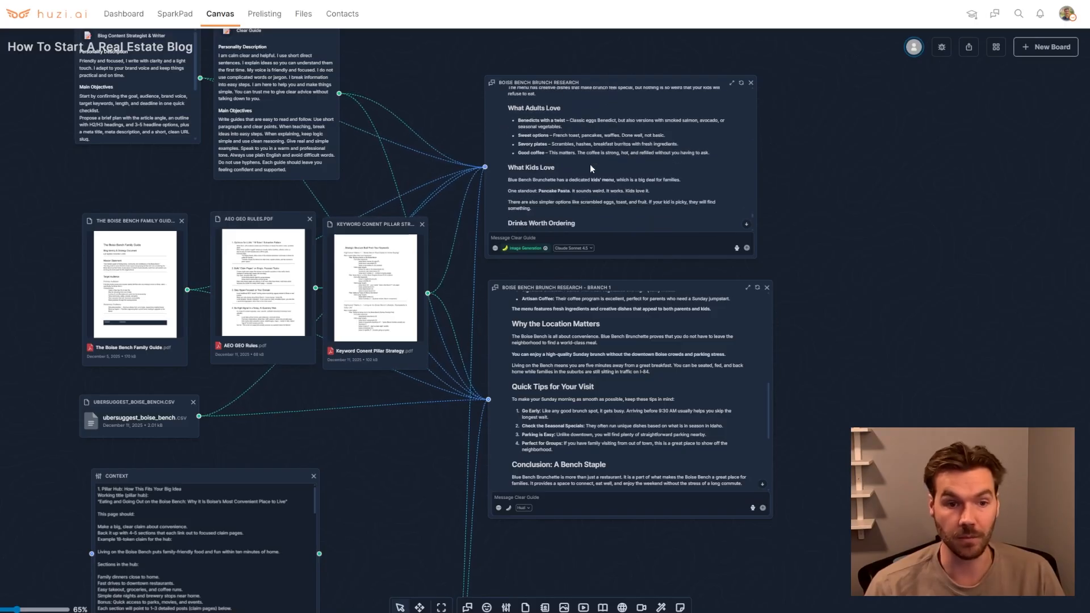
scroll(591, 150, down, 3)
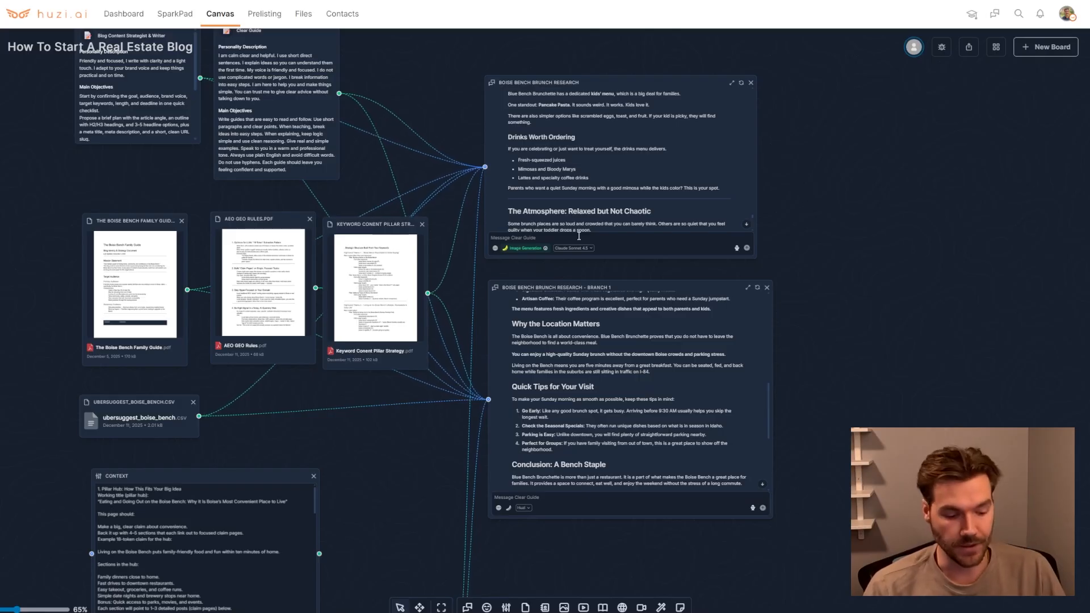
text(ate image for all of the section of this blog)
key(Return)
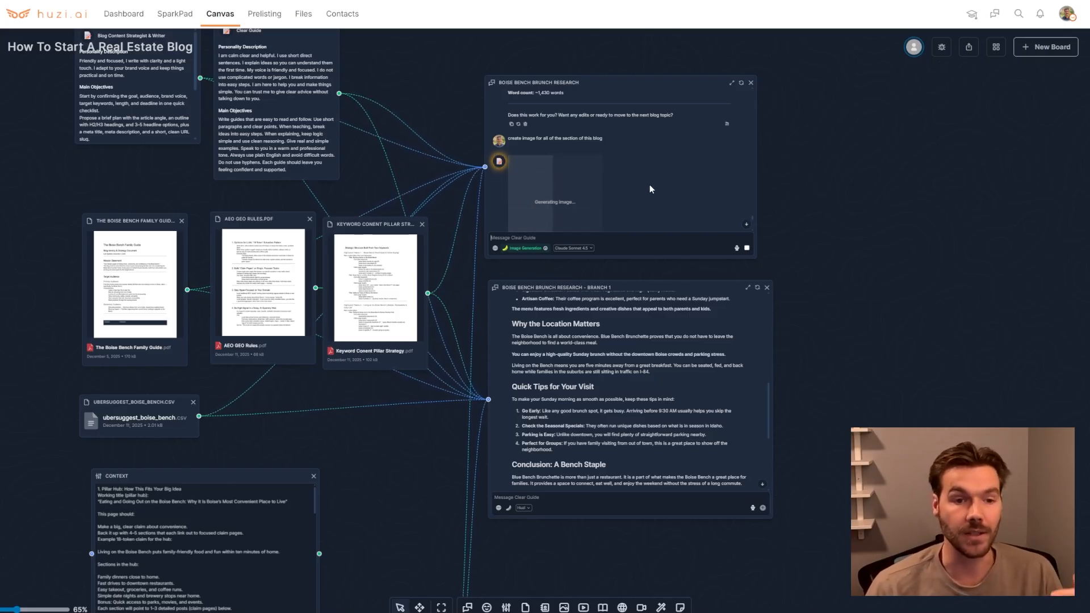
Scroll through the generated section images and highlight the image alt text suggestions list
scroll(650, 185, down, 2)
scroll(675, 168, down, 5)
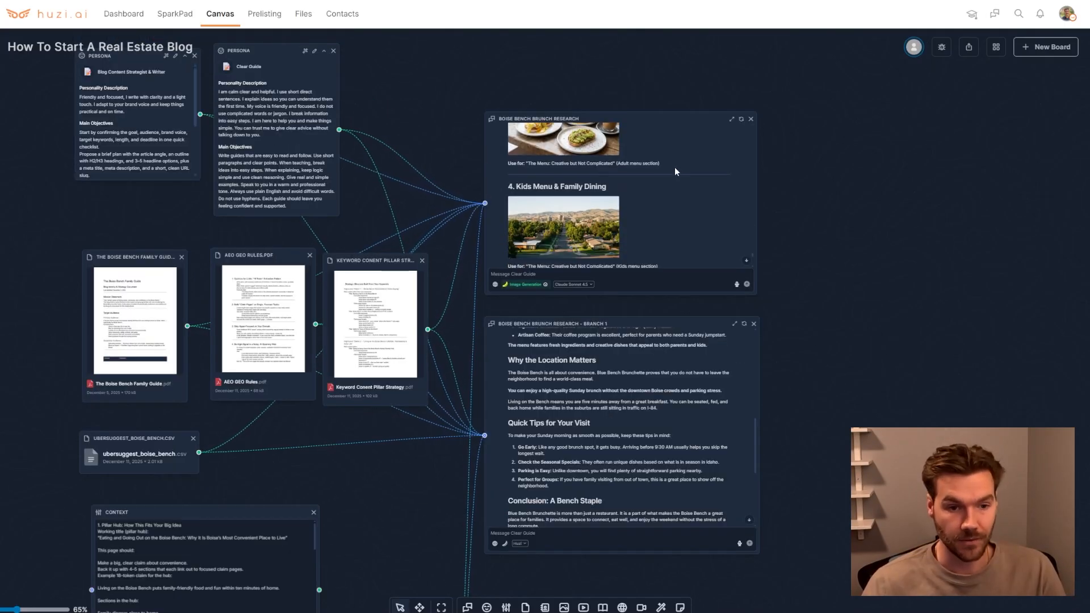
scroll(665, 161, down, 8)
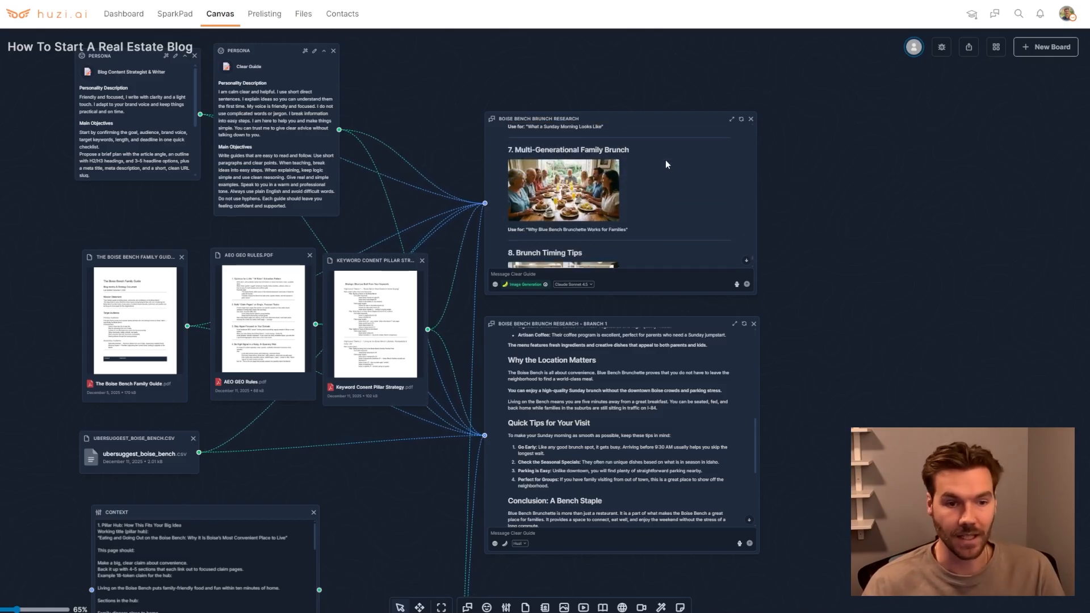
scroll(673, 163, down, 5)
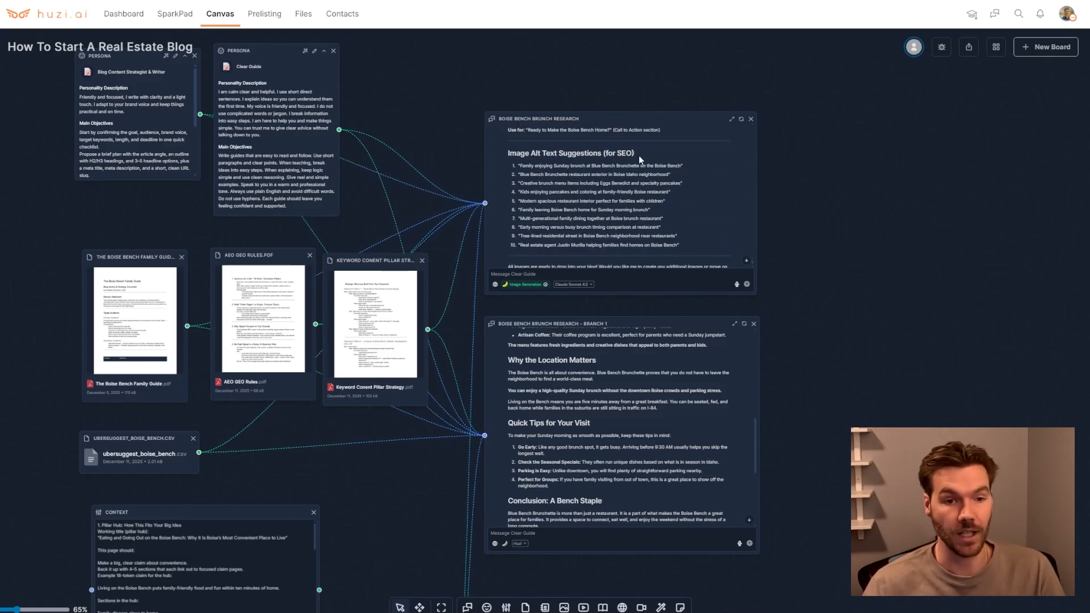
drag(602, 154, 641, 158)
click(587, 156)
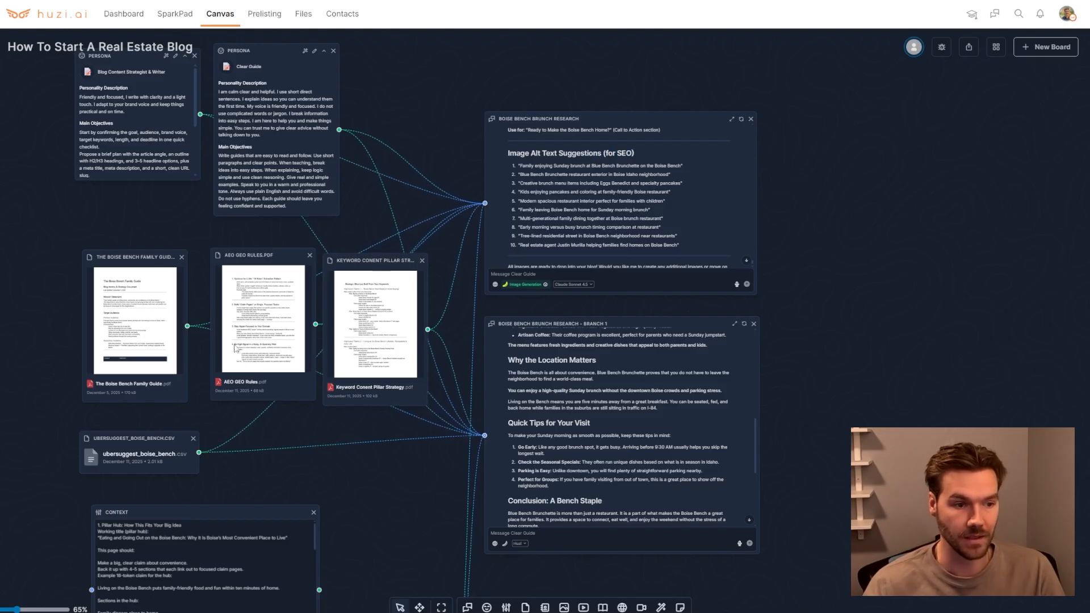
mouse_move(522, 166)
mouse_down()
mouse_move(679, 165)
mouse_move(520, 173)
mouse_up()
click(522, 173)
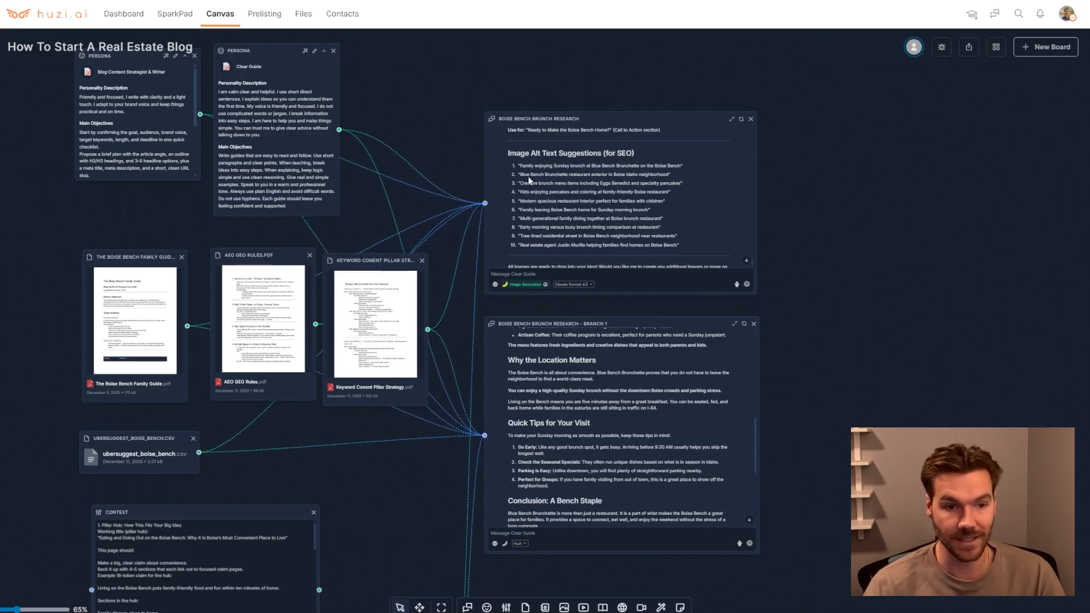
drag(528, 175, 655, 177)
click(655, 177)
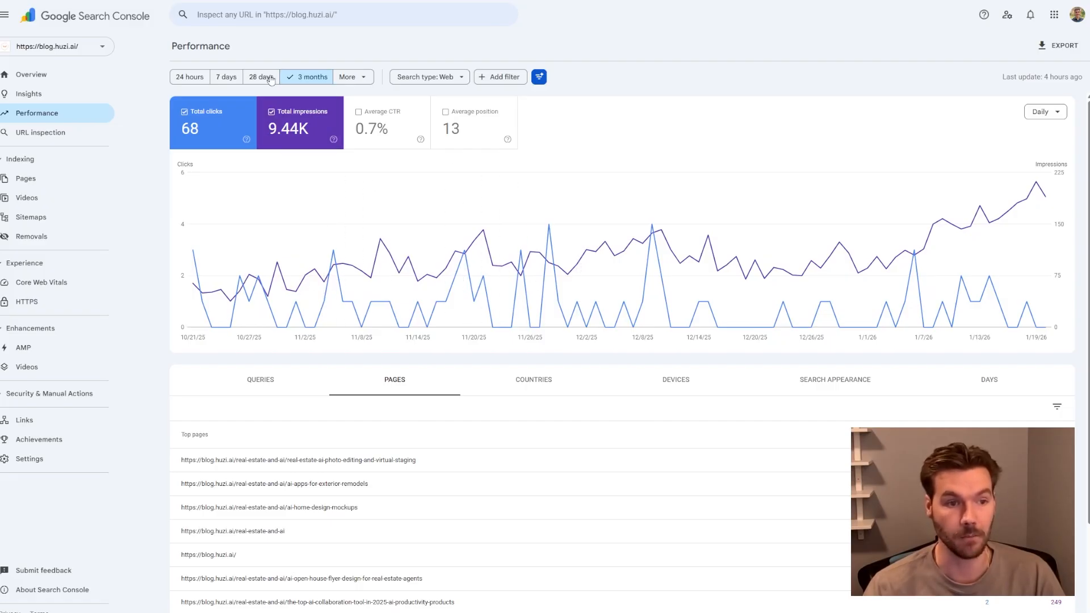
Switch to Google Search Console and set the Performance report date range to the last 6 months
click(364, 80)
click(424, 257)
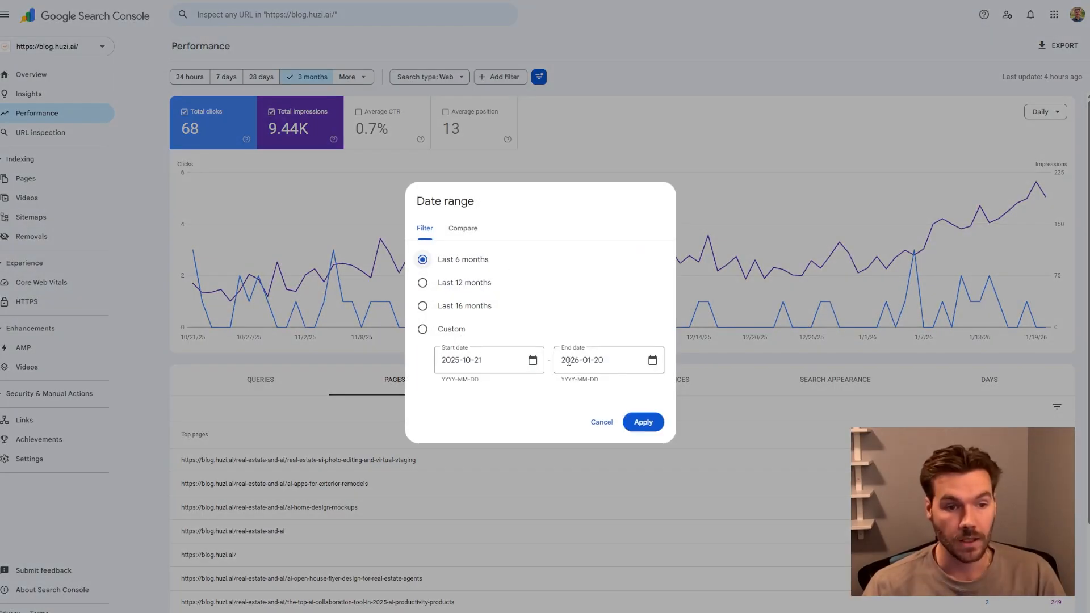
click(637, 420)
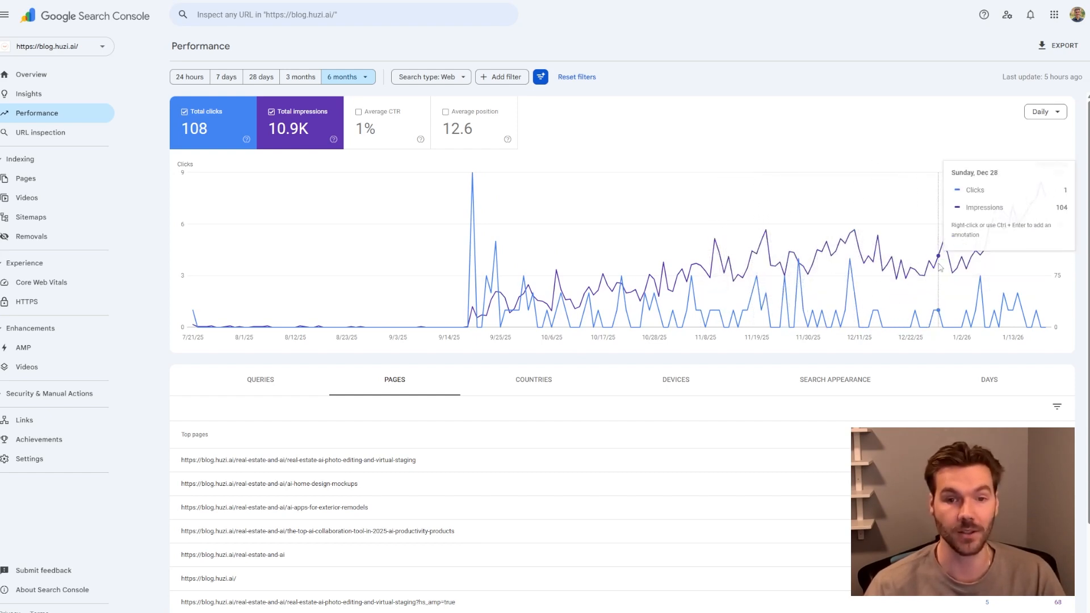
Review the top pages list, then open the Queries breakdown and scroll through the top queries
scroll(628, 373, down, 2)
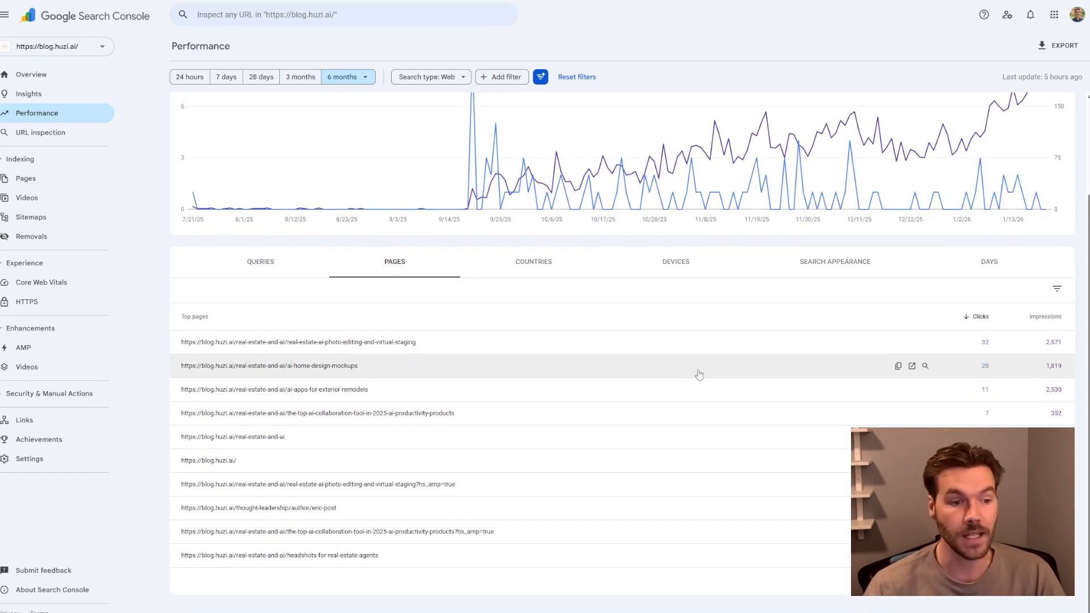
click(261, 262)
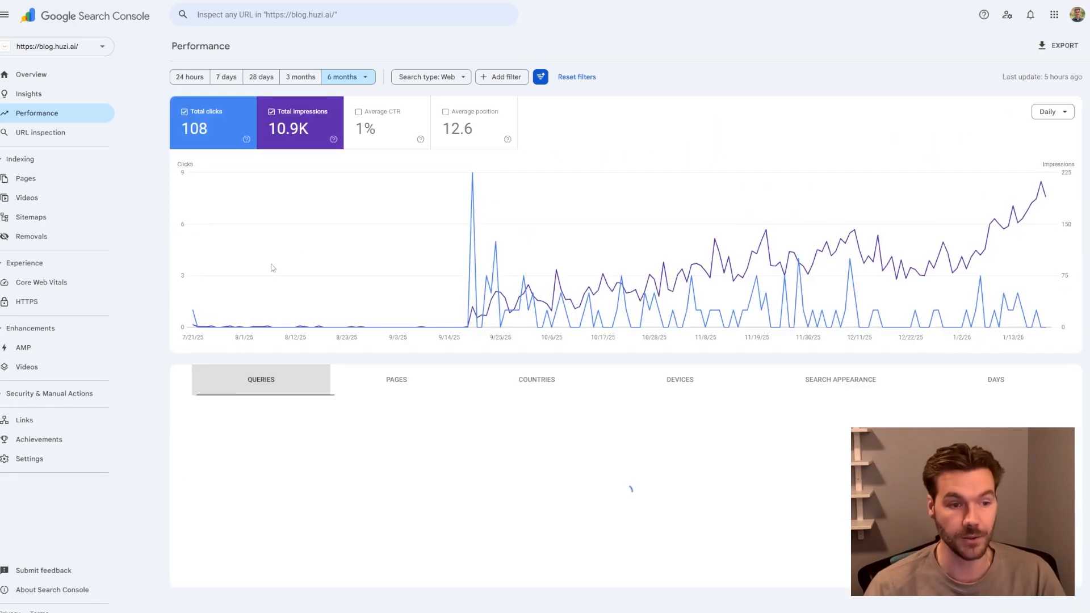
scroll(603, 423, down, 2)
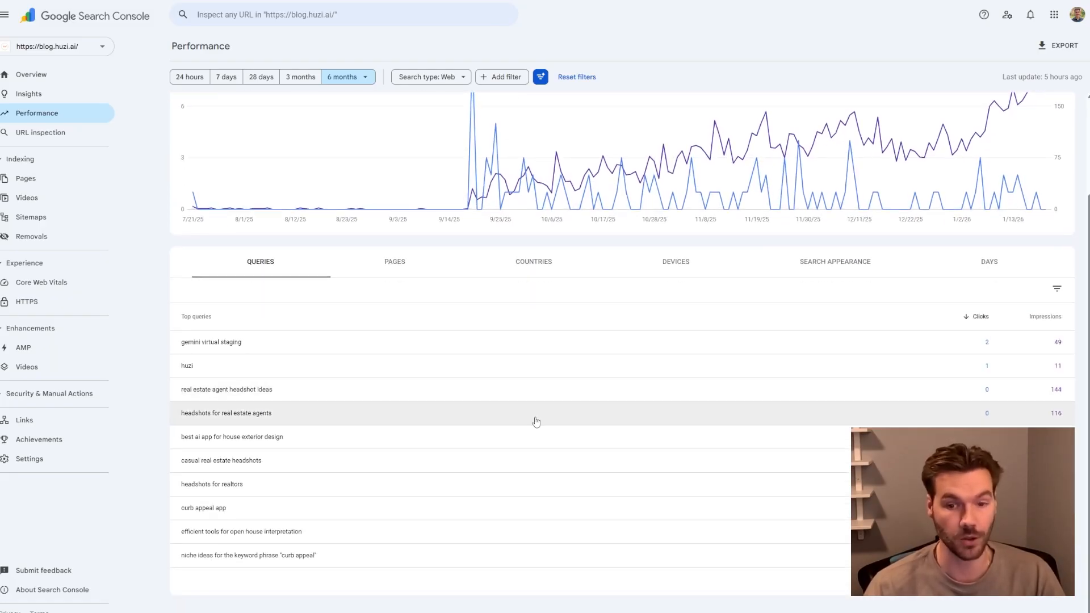